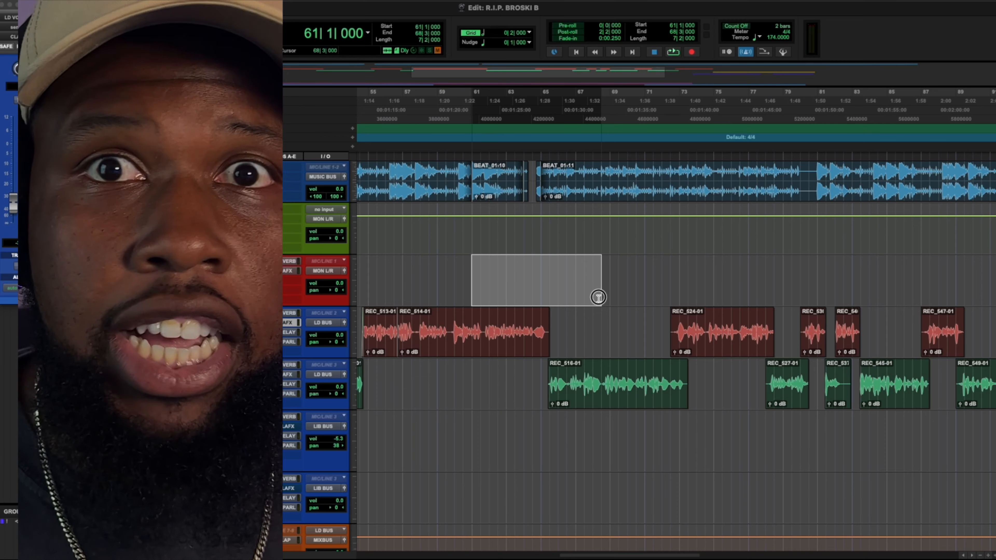
- Select from 61|1|000 to 67|3|000 on the REC track, audition the passage and dismiss the audio processing alert
left_click_drag(599, 297, 583, 306)
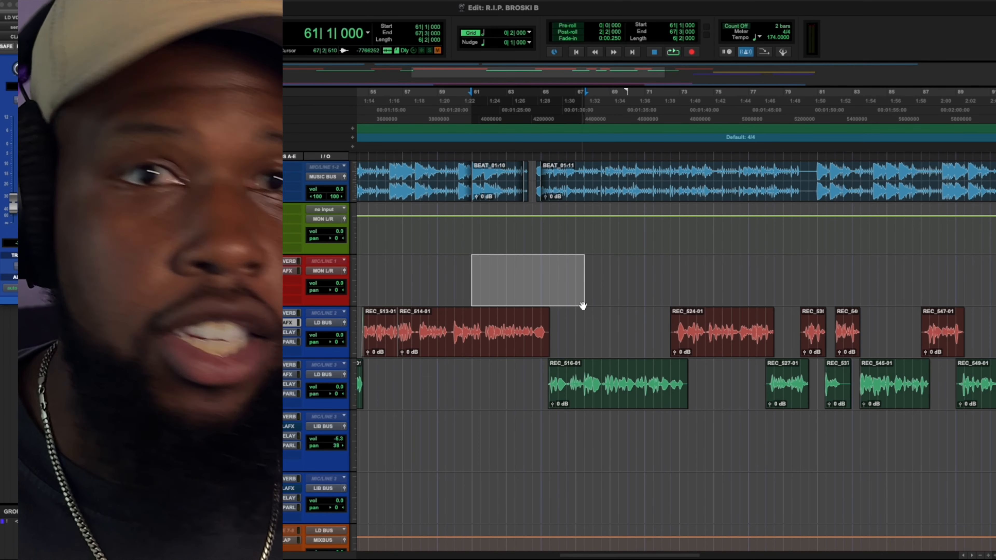
key("space")
left_click(589, 269)
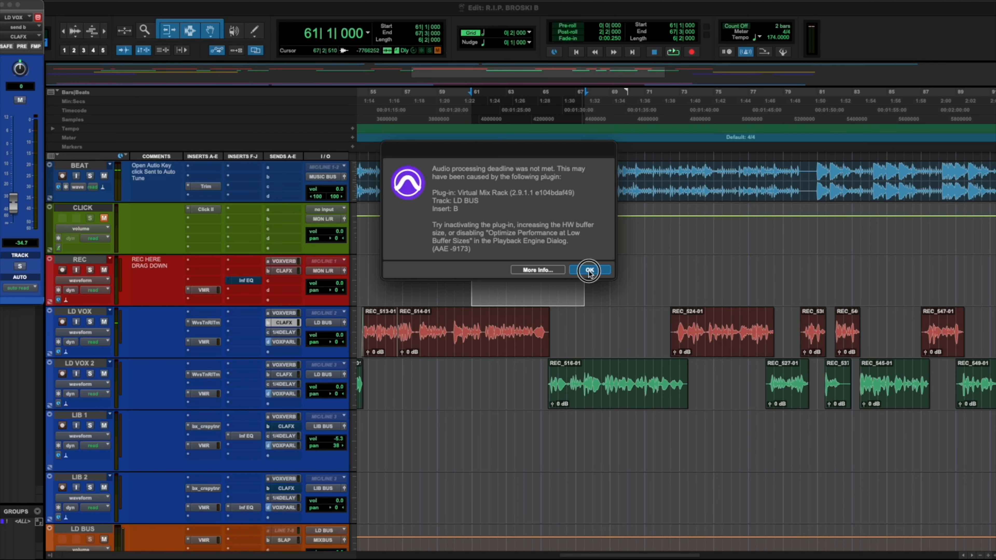
key("space")
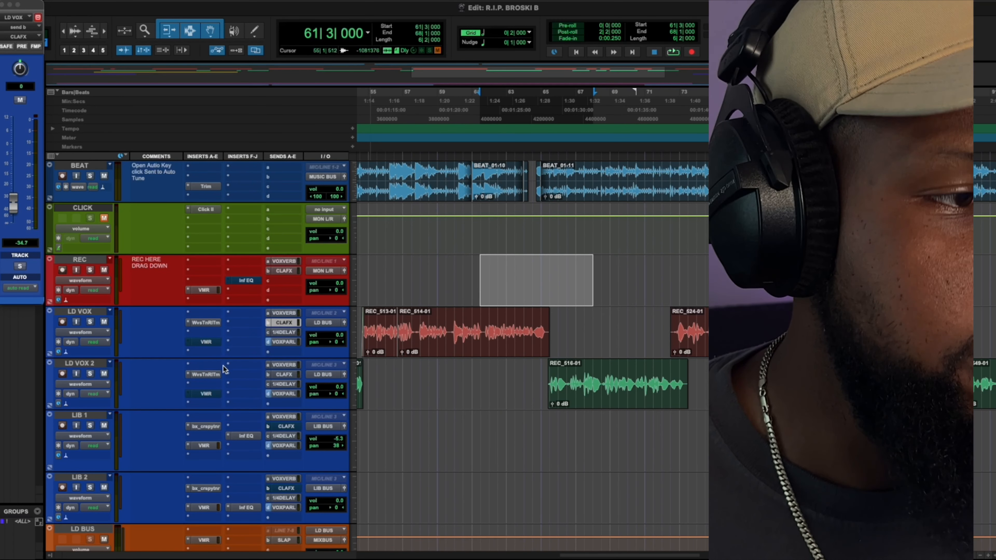
- Bypass the active VMR, EQ, Repeater and CLA-76 inserts on the LIB, LD BUS, SLAP and hook tracks, leaving the tuning plug-ins on
scroll(223, 369, "down", 5)
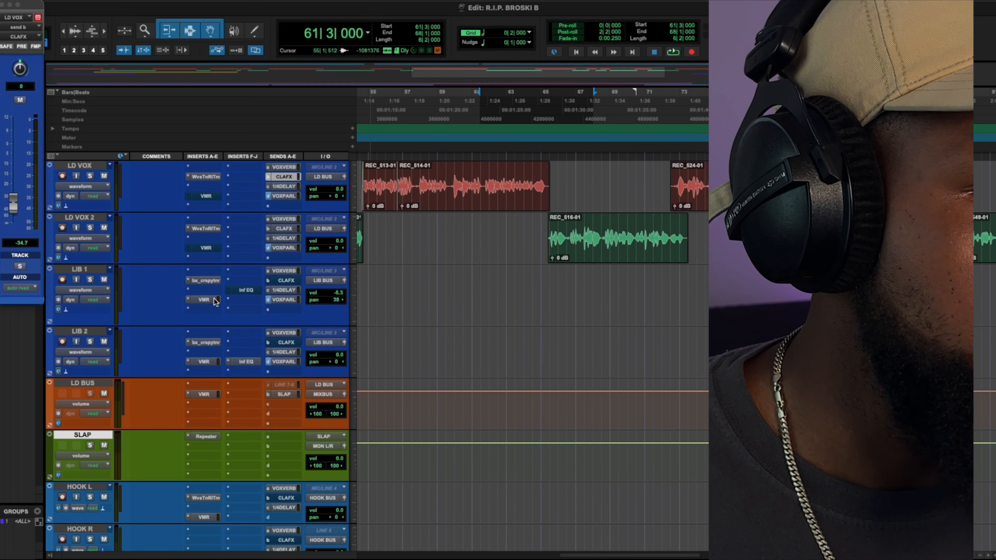
left_click(206, 281)
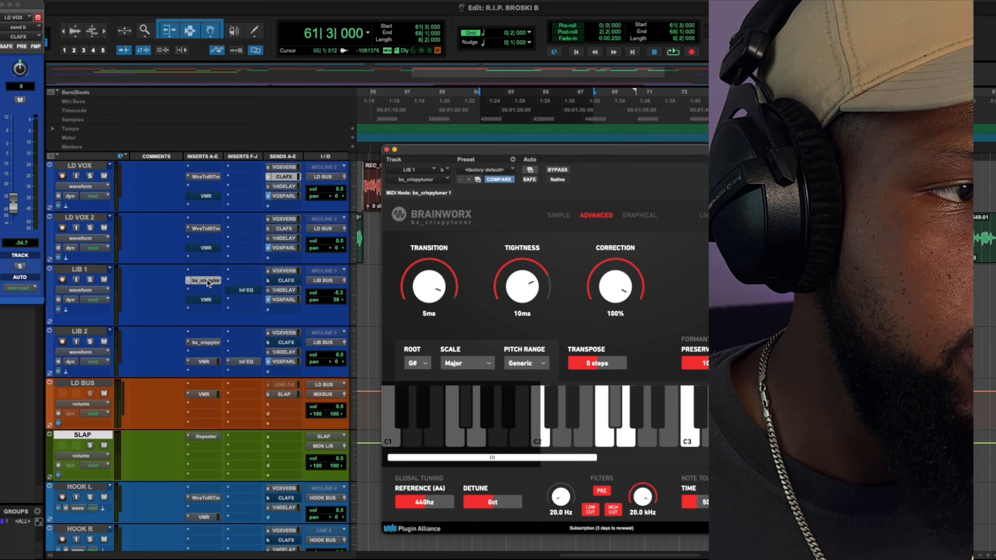
left_click(207, 281)
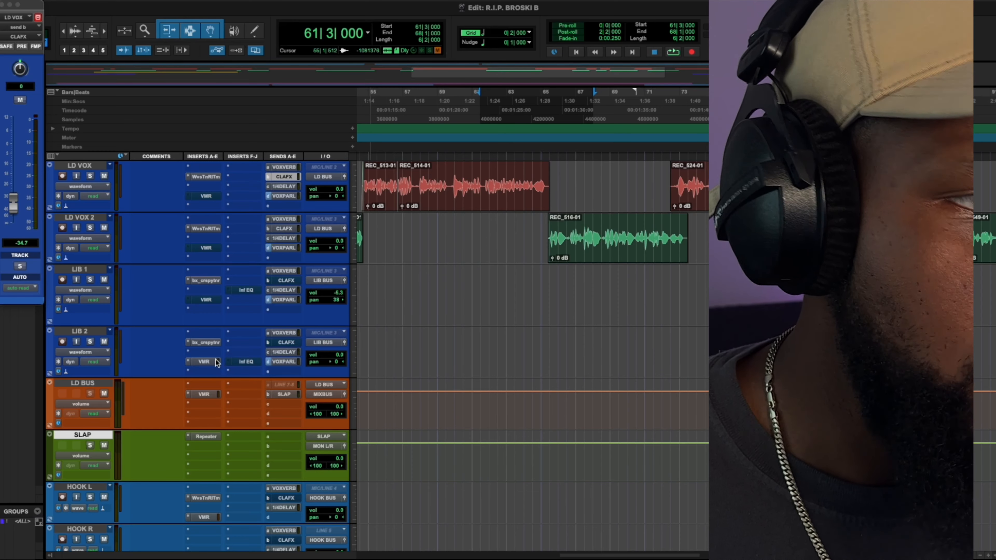
scroll(209, 397, "down", 5)
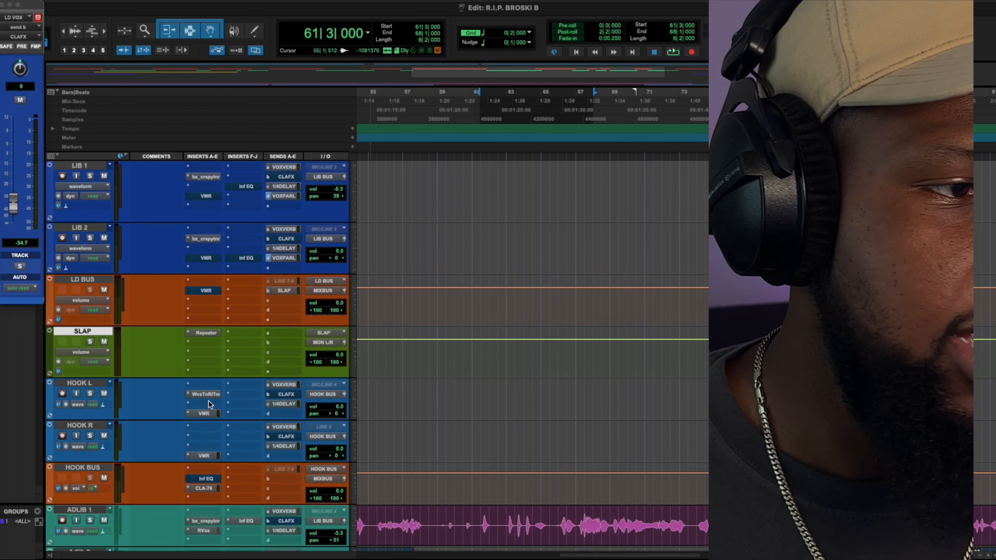
left_click(211, 350, "super")
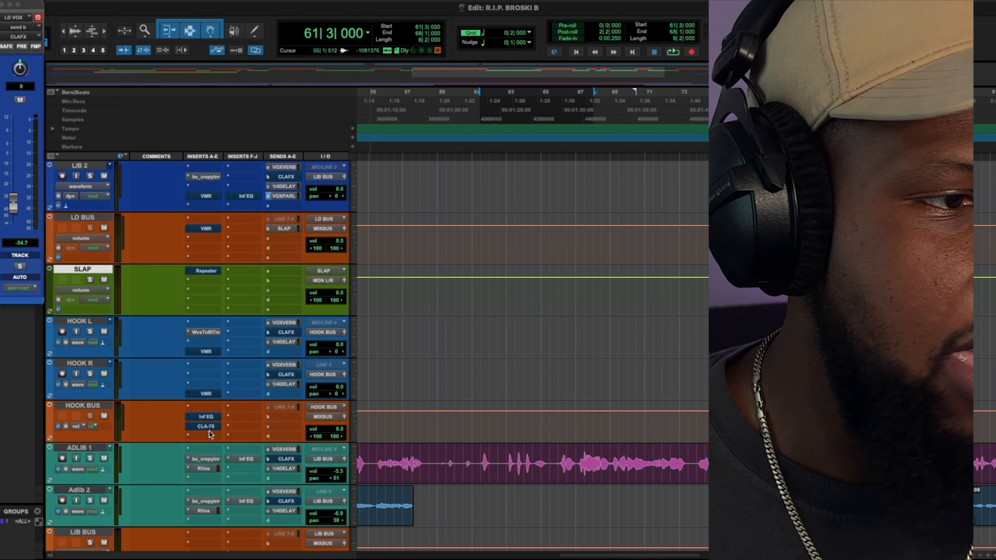
- Bypass the effect inserts on the ad-lib, REVERB, CLAFX, PAR and MIXBUS tracks, leaving the ad-lib tuners on
scroll(289, 280, "down", 5)
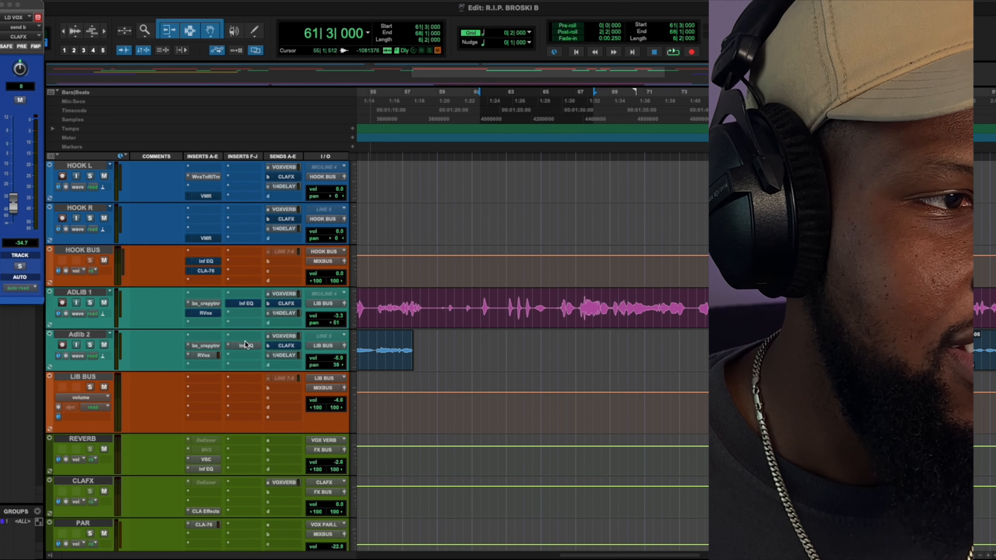
scroll(215, 356, "down", 3)
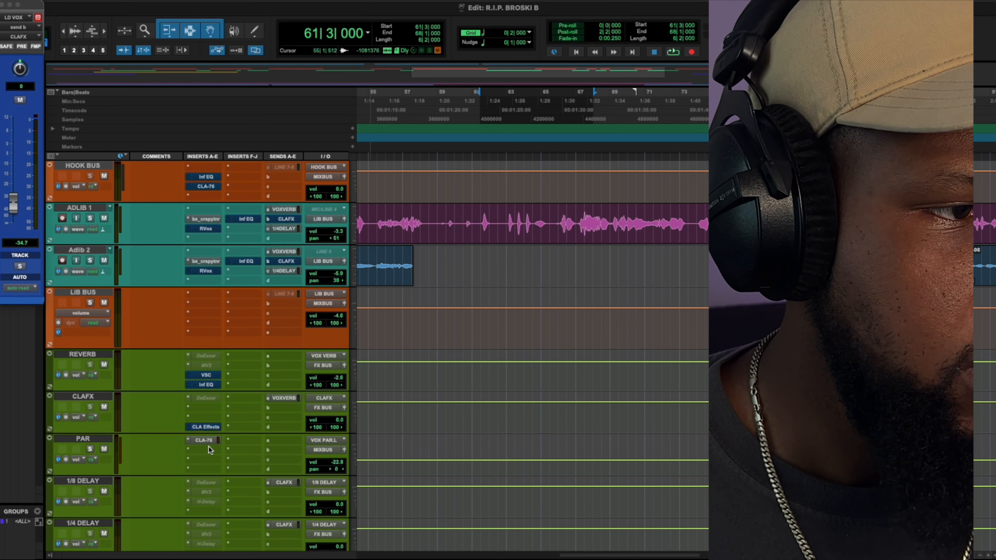
scroll(239, 428, "down", 10)
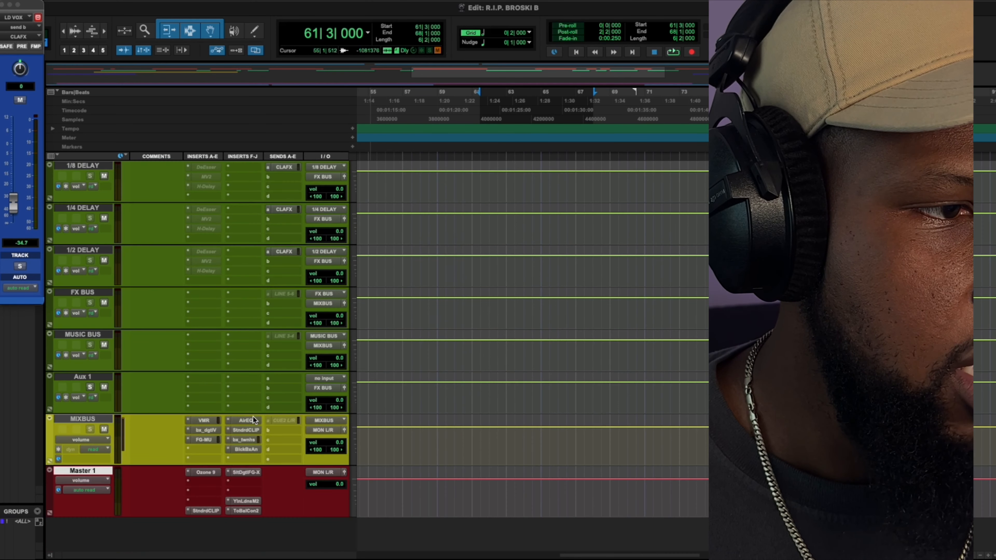
left_click(202, 419, "shift+super")
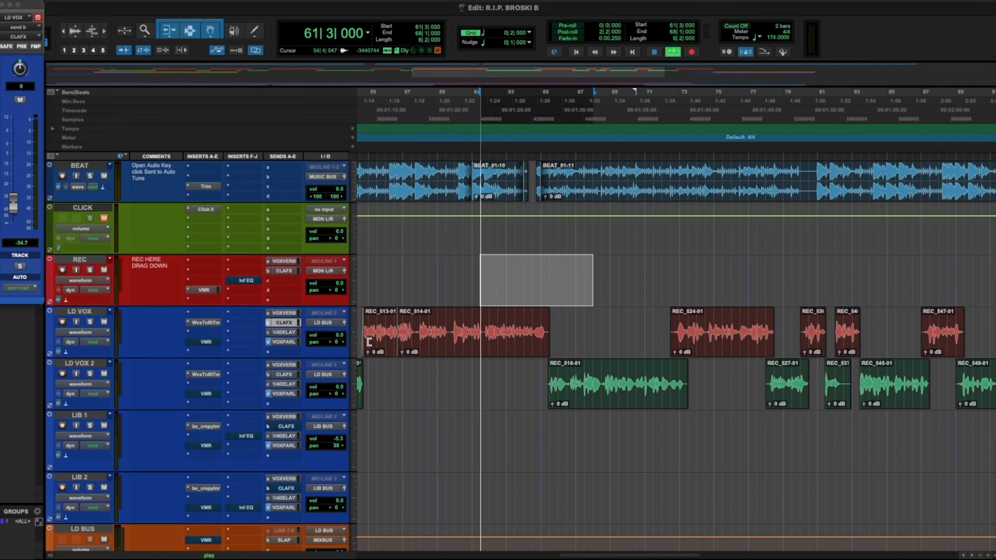
- Stop the dry-vocal playback and select 61|3|000 to 68|3|000 on the REC track as the loop range
key("space")
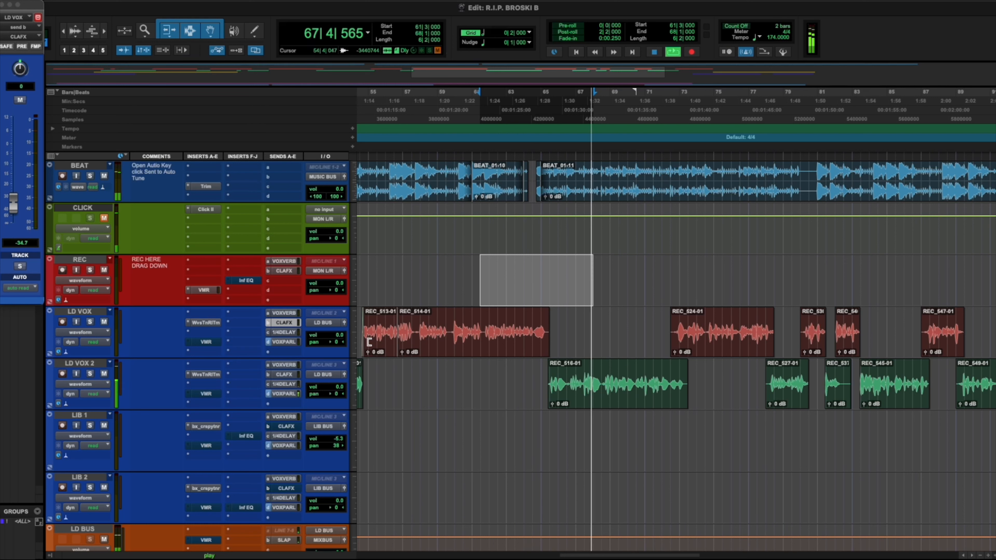
left_click_drag(610, 275, 588, 277)
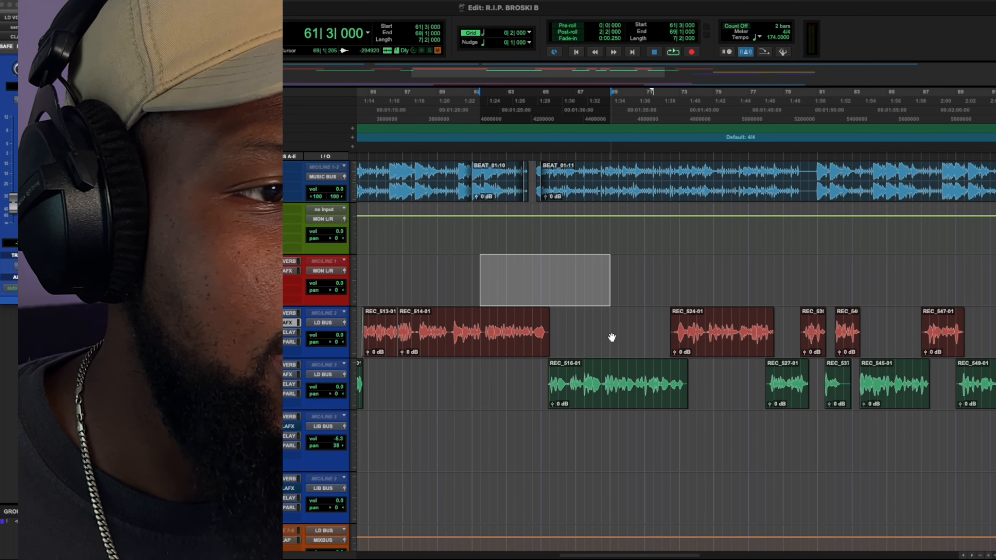
left_click(498, 380)
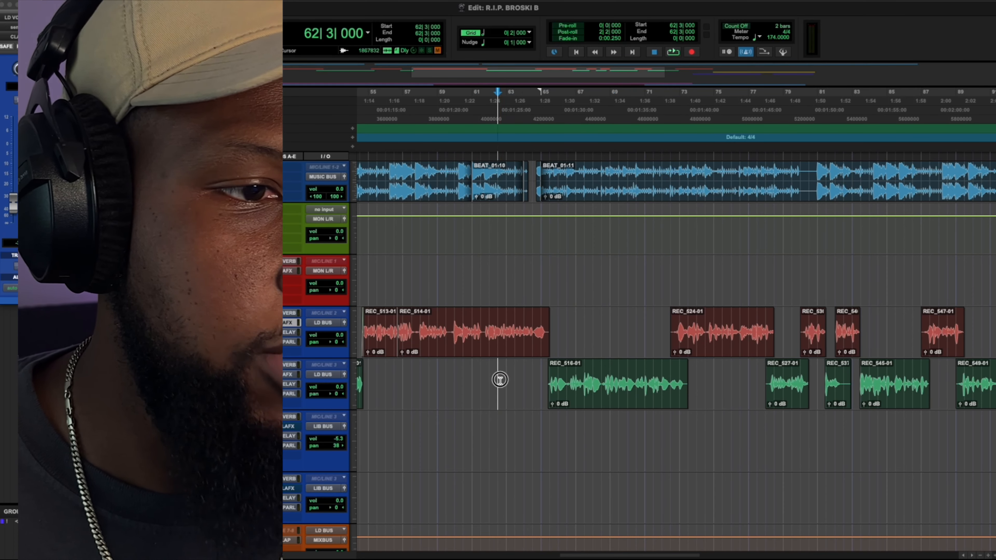
left_click_drag(485, 267, 605, 281)
- Insert the Channel Strip plug-in in the first insert slot of the LD BUS track
scroll(390, 380, "down", 5)
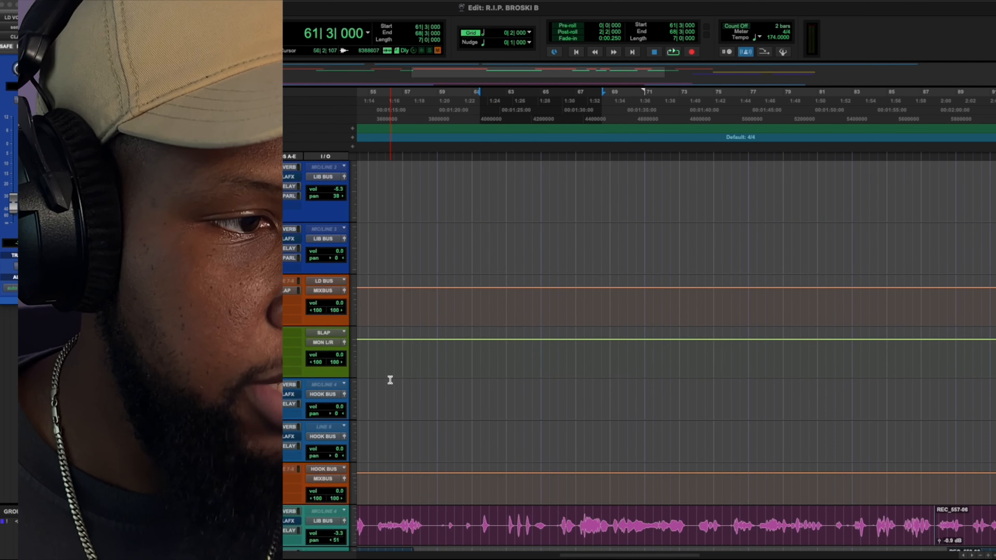
scroll(390, 380, "down", 5)
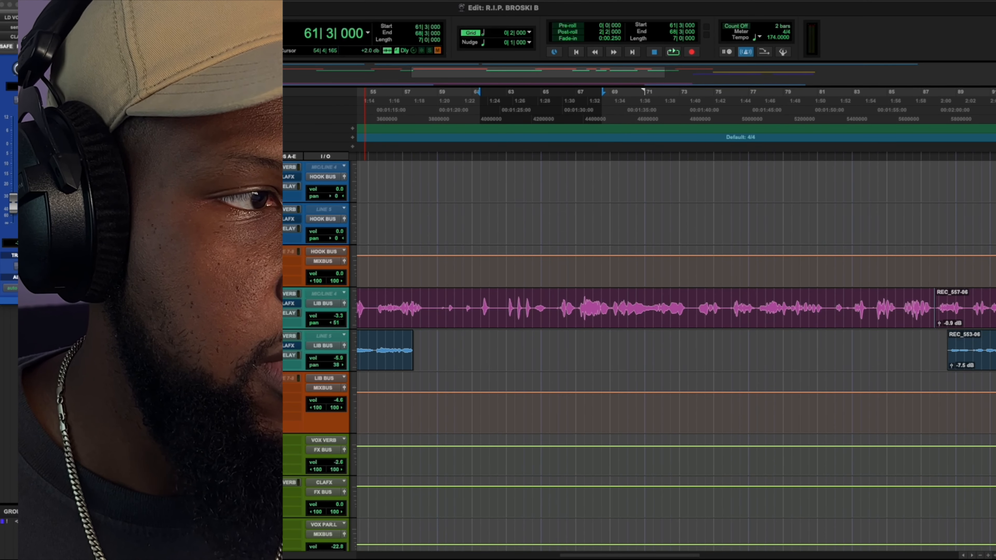
scroll(676, 353, "up", 10)
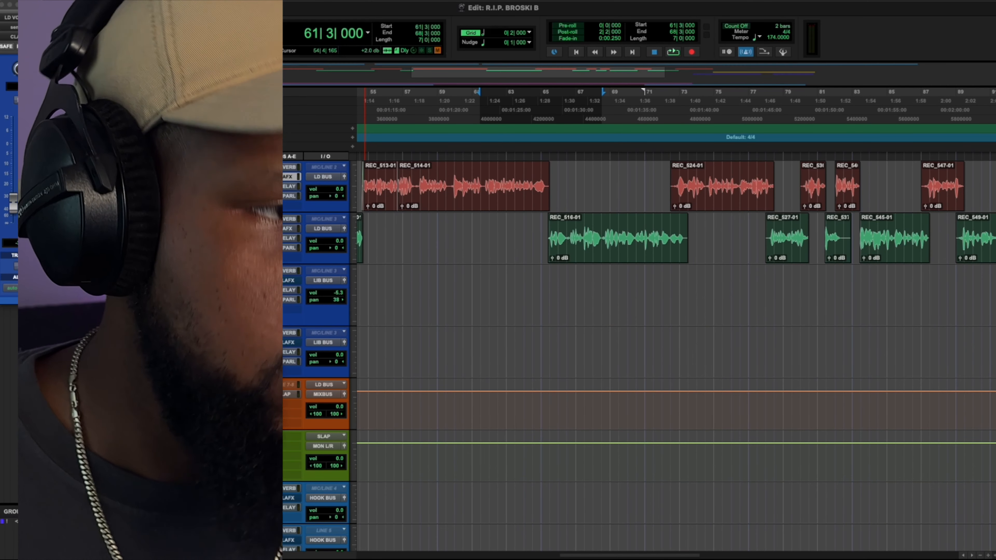
left_click(236, 384)
type("cha")
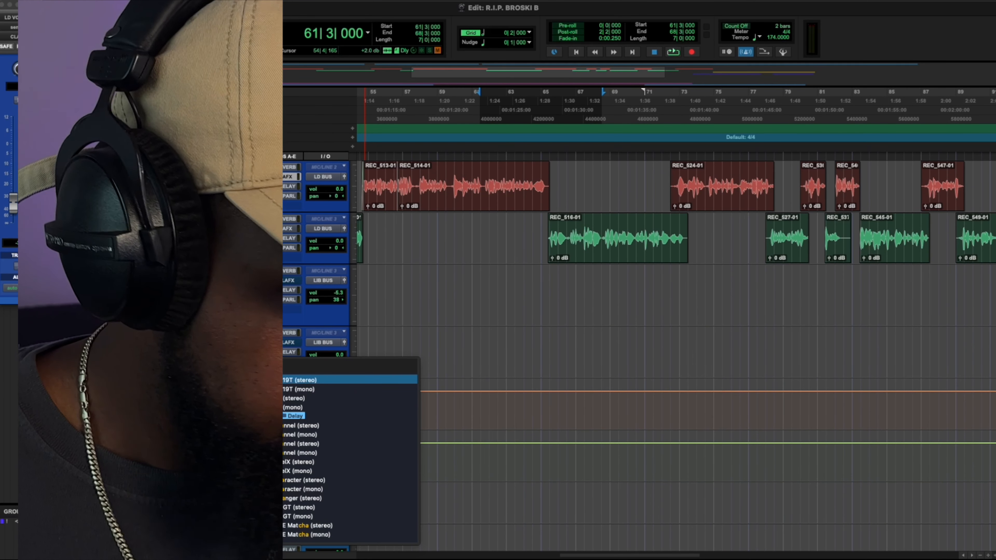
left_click(290, 399)
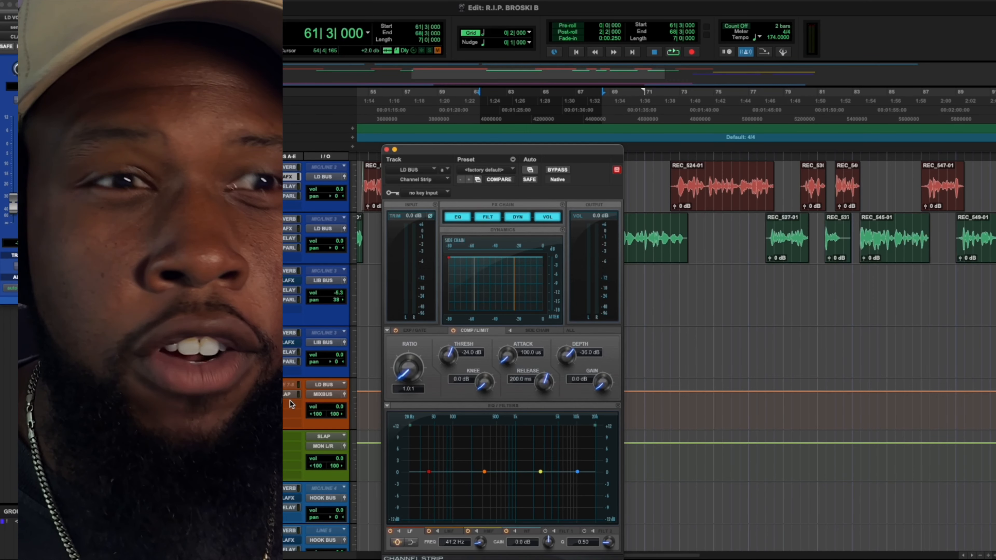
- While looping playback, set the Channel Strip compressor to ratio 4.1:1, threshold -29.1 dB, knee 10.5 dB, release 1.0 ms and gain 2.0 dB
key("space")
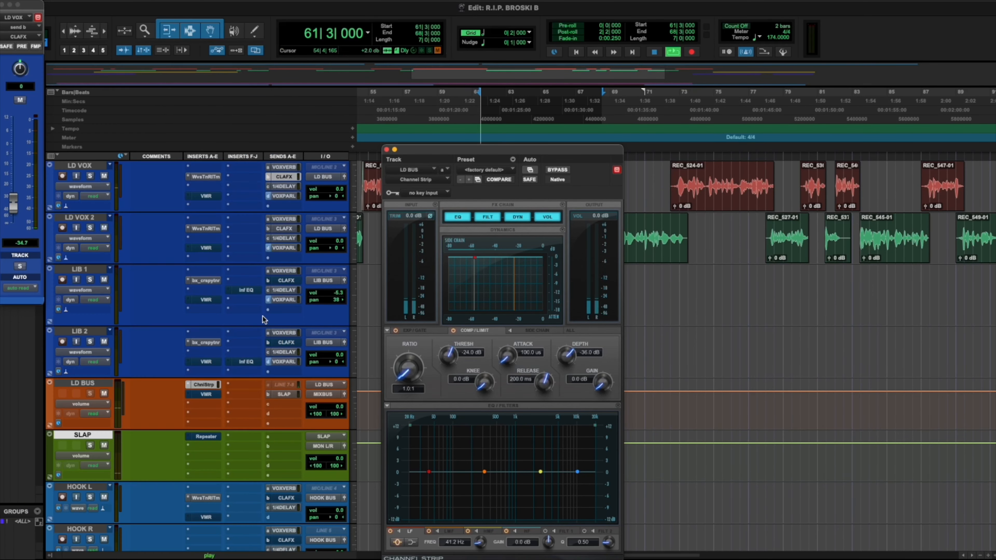
left_click_drag(403, 373, 405, 354)
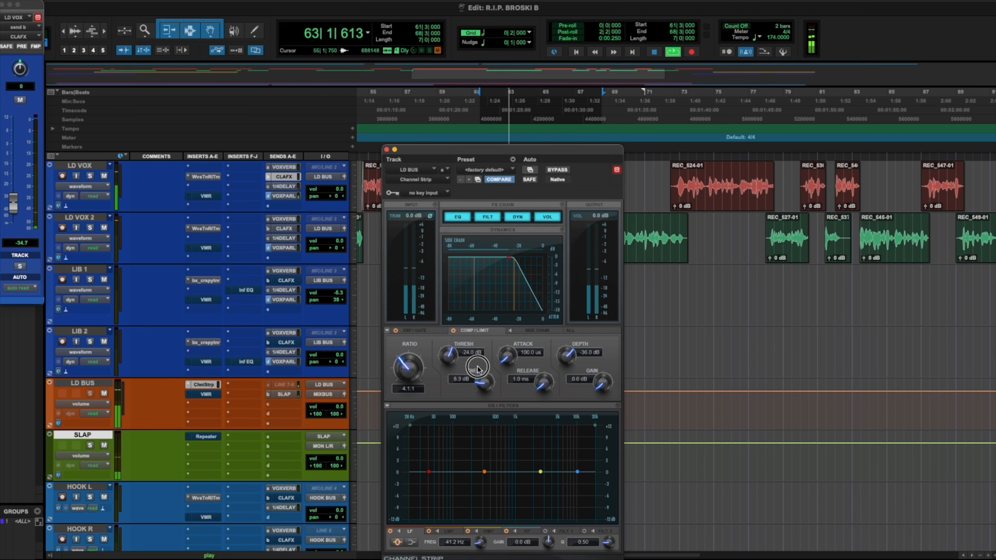
left_click_drag(477, 369, 448, 376)
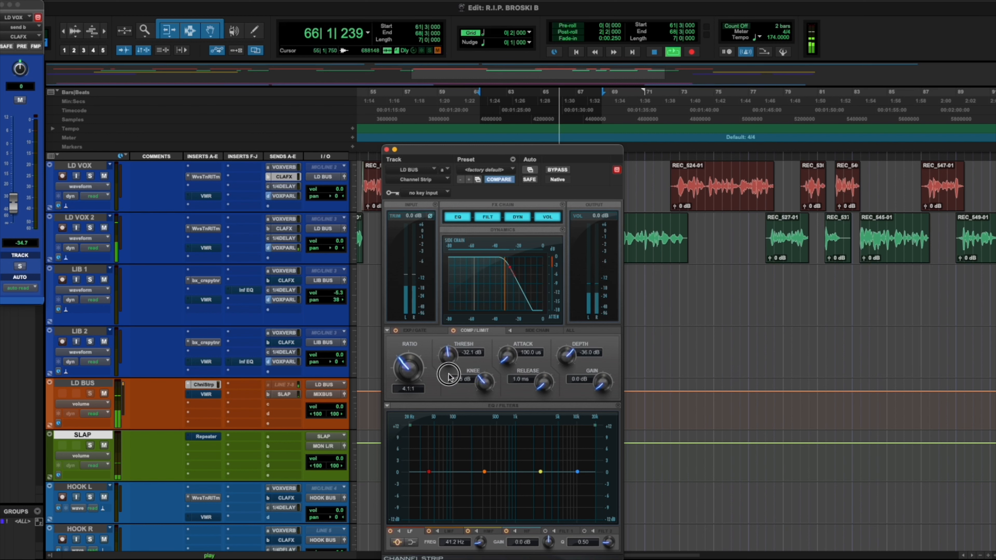
left_click_drag(449, 373, 449, 380)
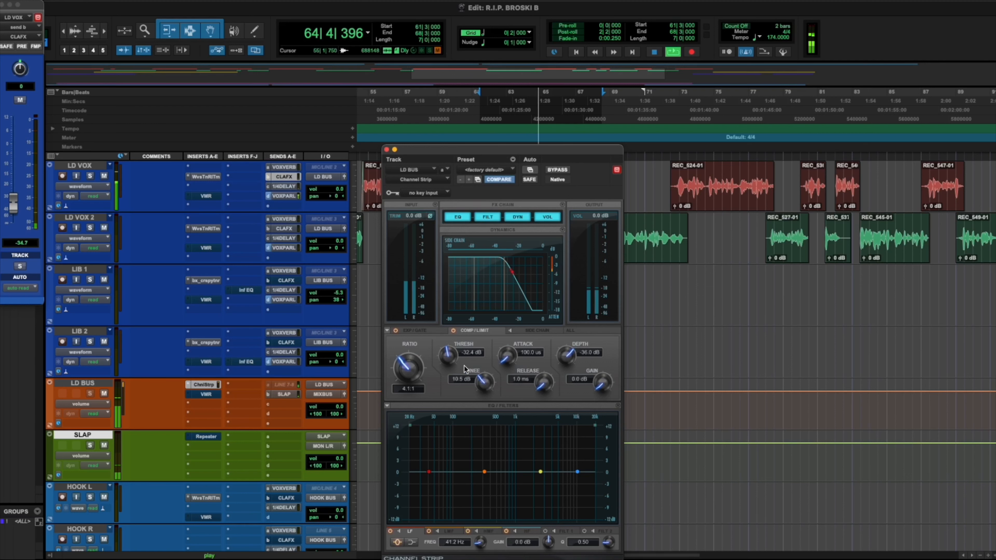
left_click_drag(449, 361, 449, 347)
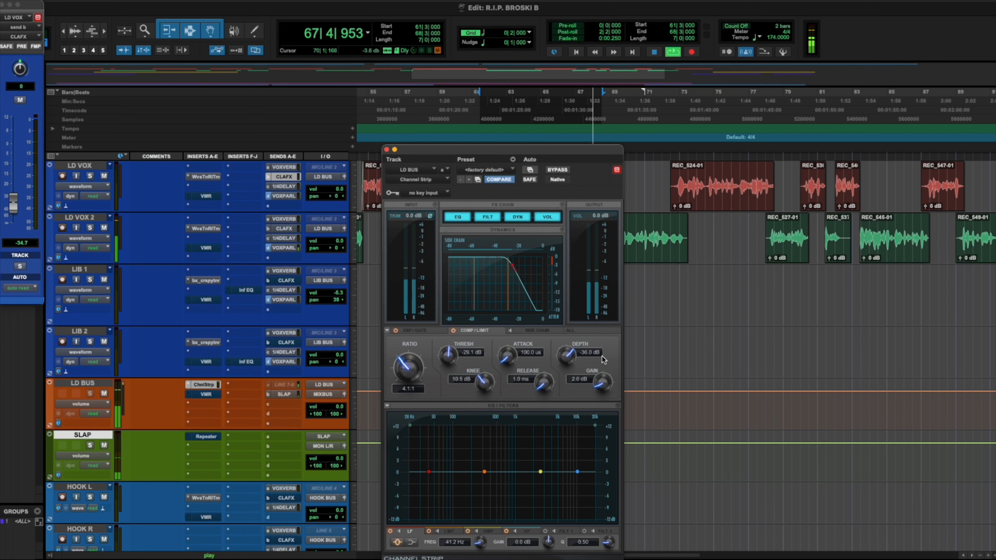
key("space")
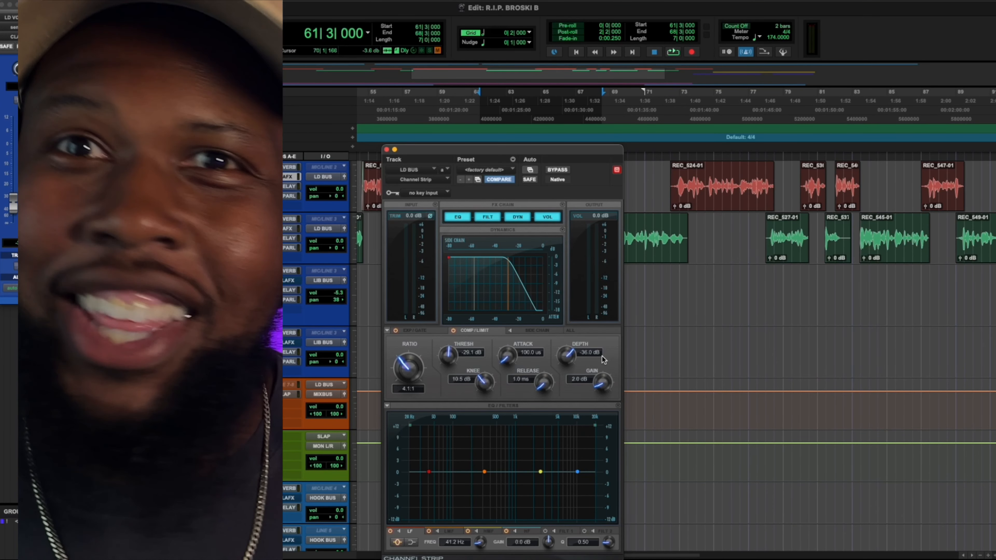
- Sweep a narrow high-mid EQ boost during playback, then cut that band by about 1.8 dB at 871.7 Hz with a Q of 5.22
key("space")
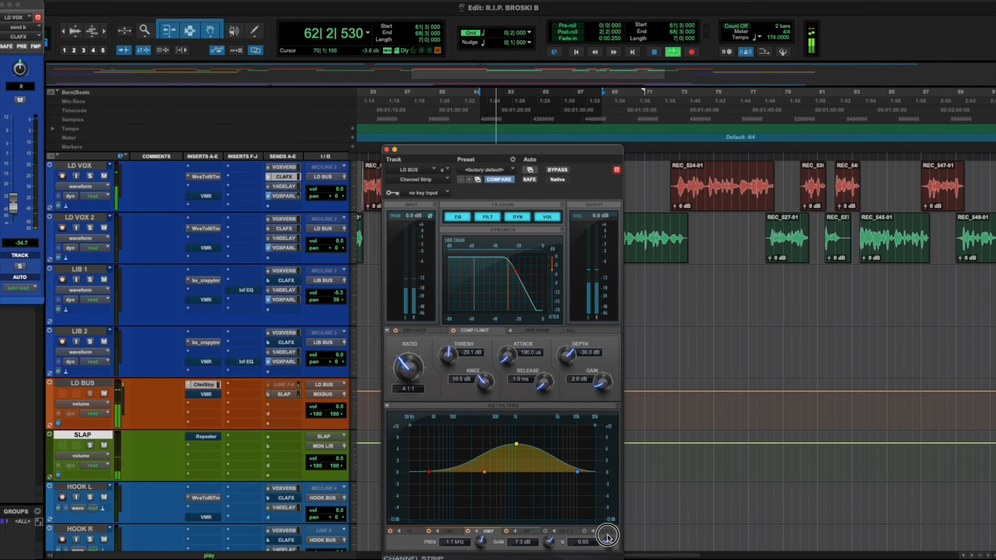
left_click_drag(607, 537, 606, 511)
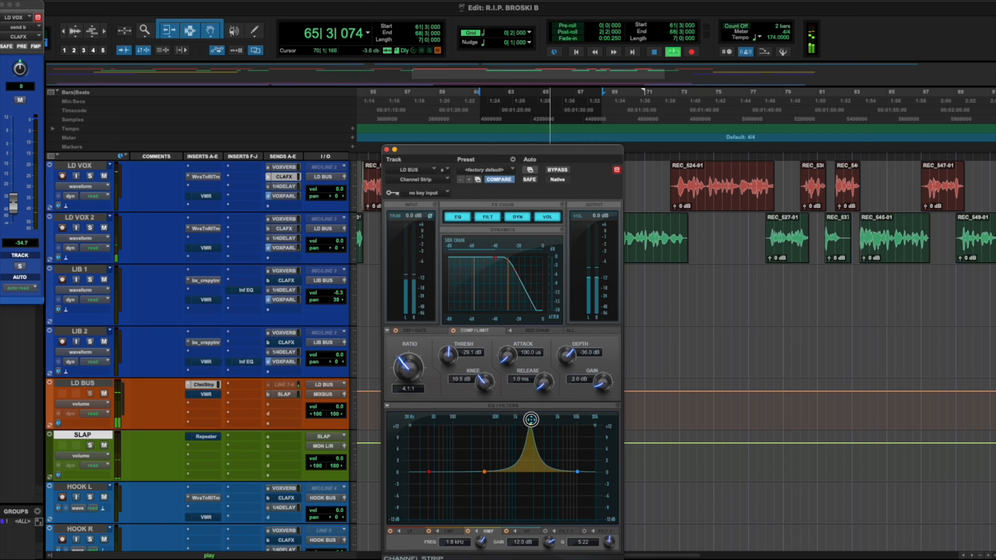
mouse_move(530, 420)
left_mouse_down()
mouse_move(540, 418)
mouse_move(530, 420)
left_mouse_up()
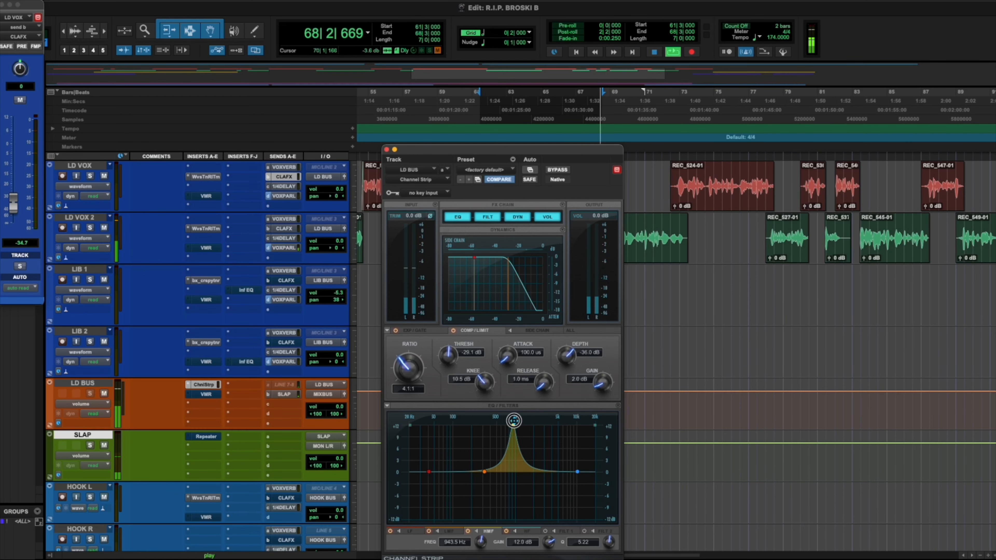
left_click_drag(509, 423, 511, 420)
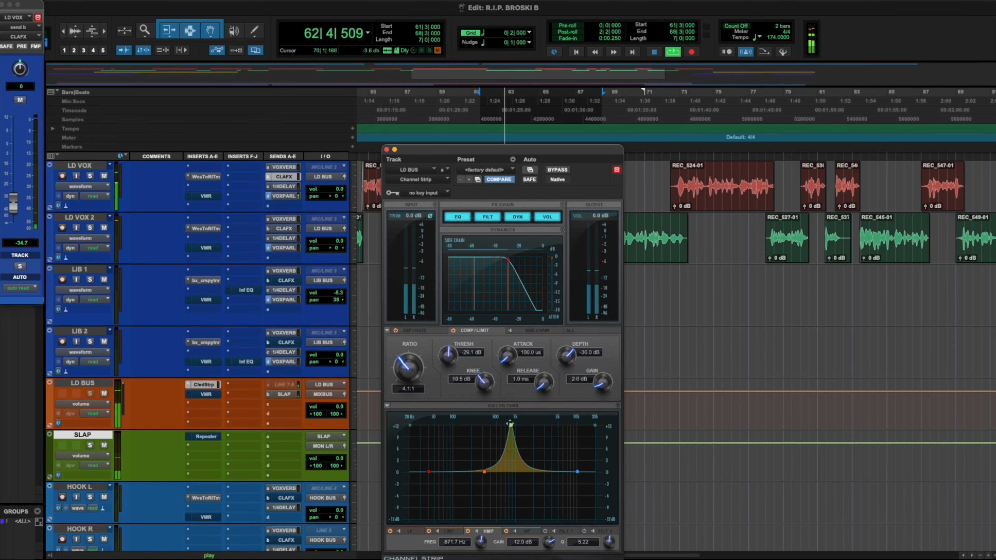
key("space")
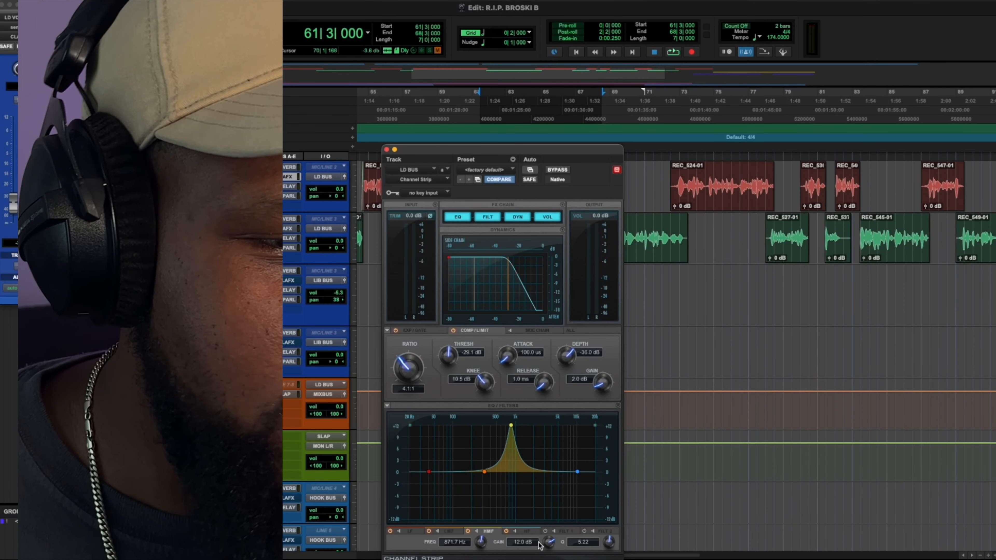
left_click_drag(550, 542, 535, 557)
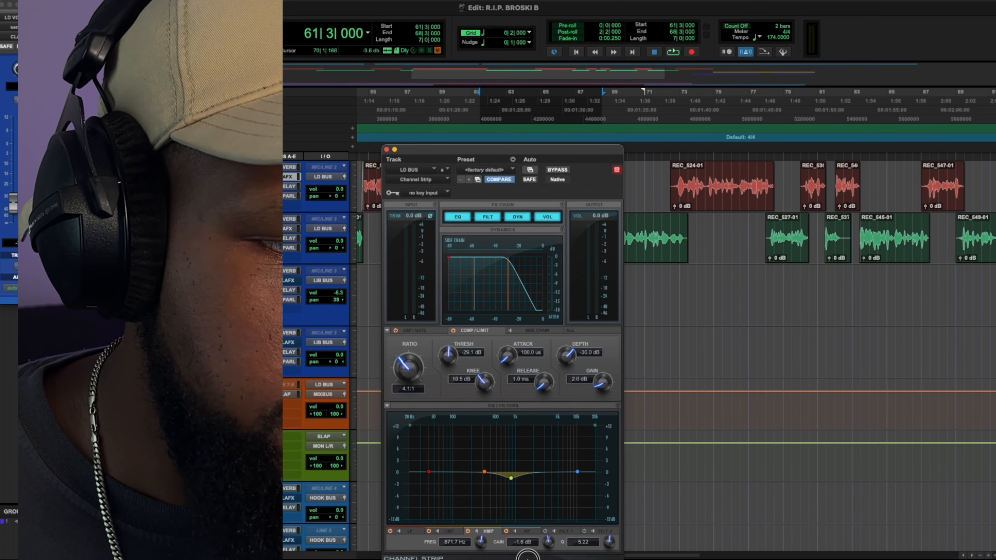
- Switch the low EQ band to a shelf, set it to about 294 Hz and -2.3 dB, and play the loop
left_click(429, 472)
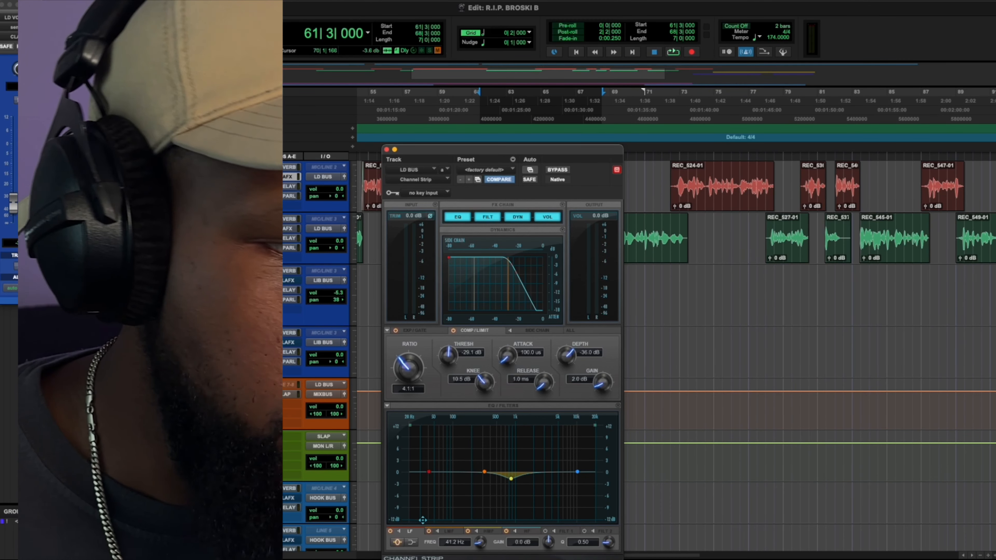
left_click(412, 542)
left_click_drag(429, 472, 481, 481)
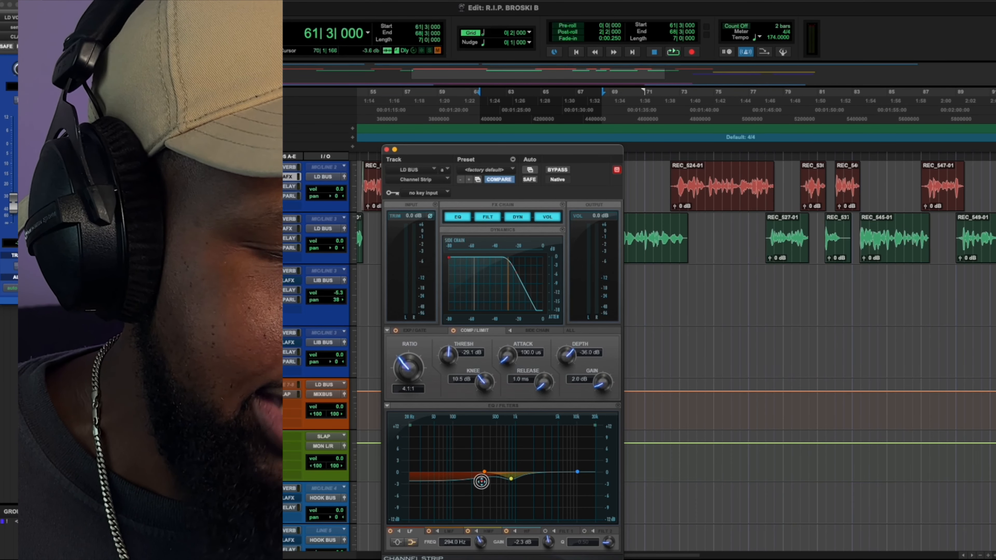
key("space")
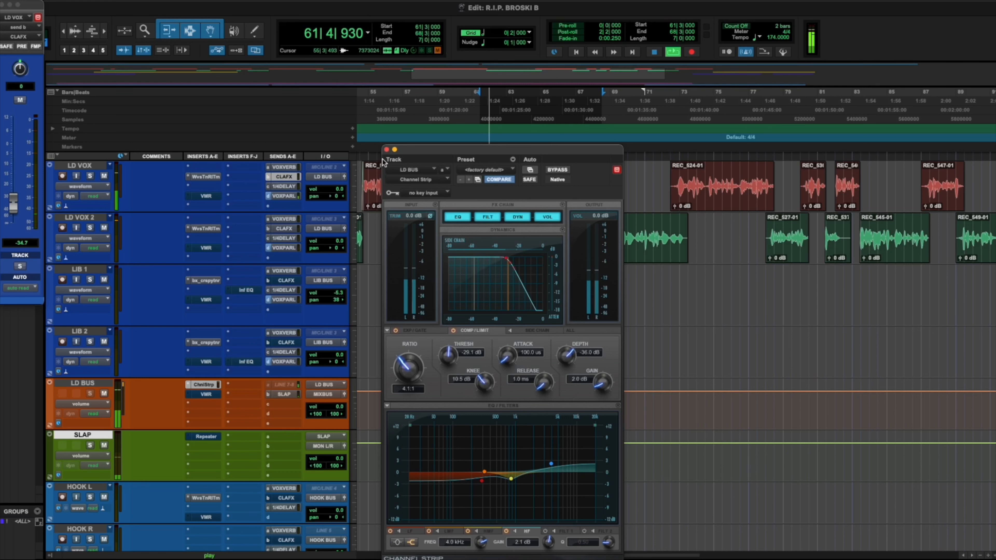
- Close the Channel Strip, stop playback, and insert the BF-76 compressor below CLA-76 on the PAR track
left_click(387, 150)
key("space")
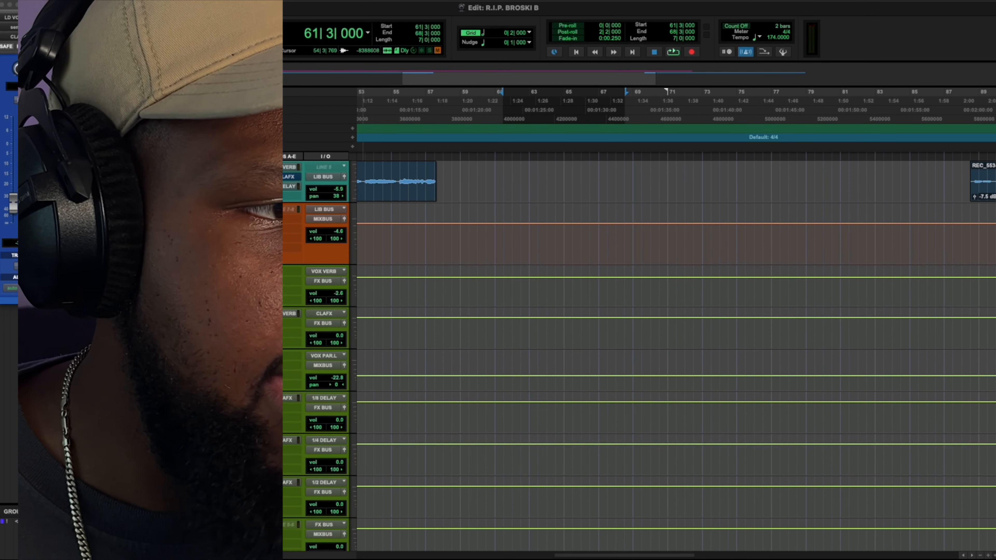
left_click(237, 357)
mouse_move(251, 368)
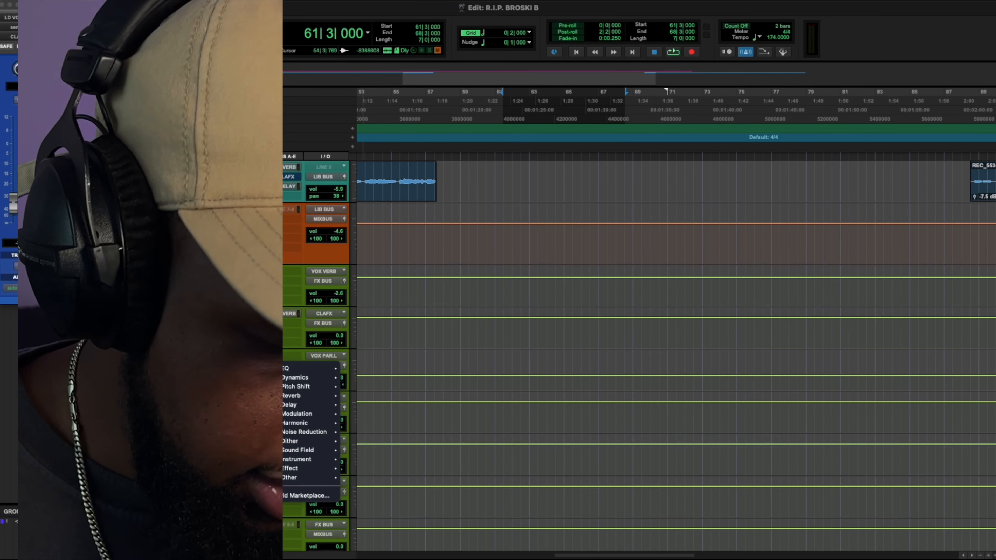
key("Escape")
left_click(237, 365)
left_click(279, 386)
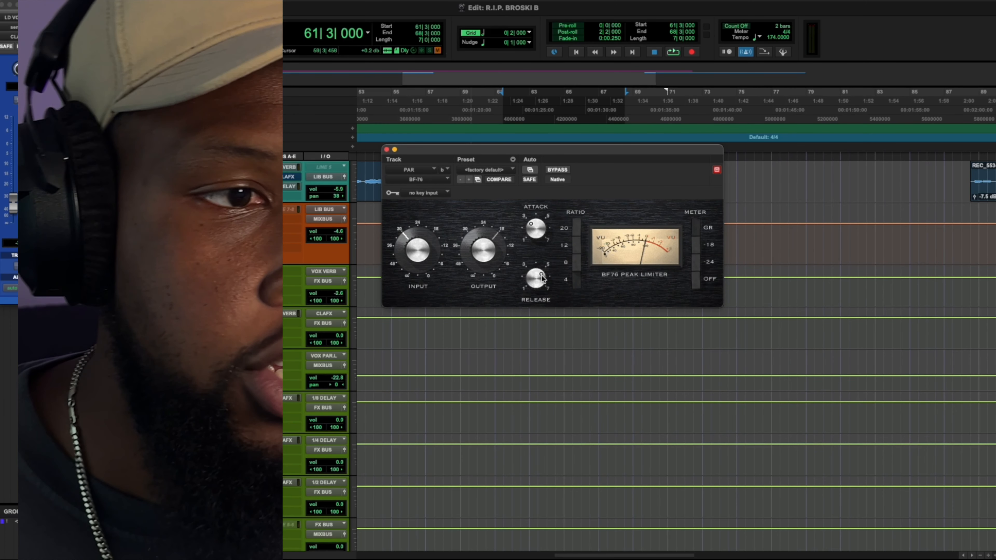
- Adjust the BF-76's attack, release and input while looping playback, and raise the PAR track's volume to -17.8 dB
left_click_drag(535, 279, 534, 257)
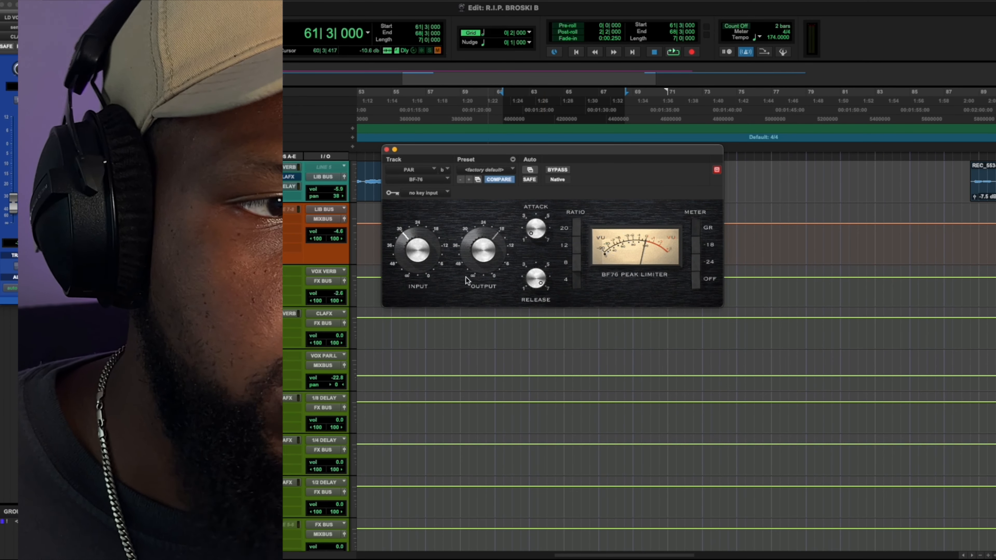
left_click_drag(434, 267, 428, 218)
key("space")
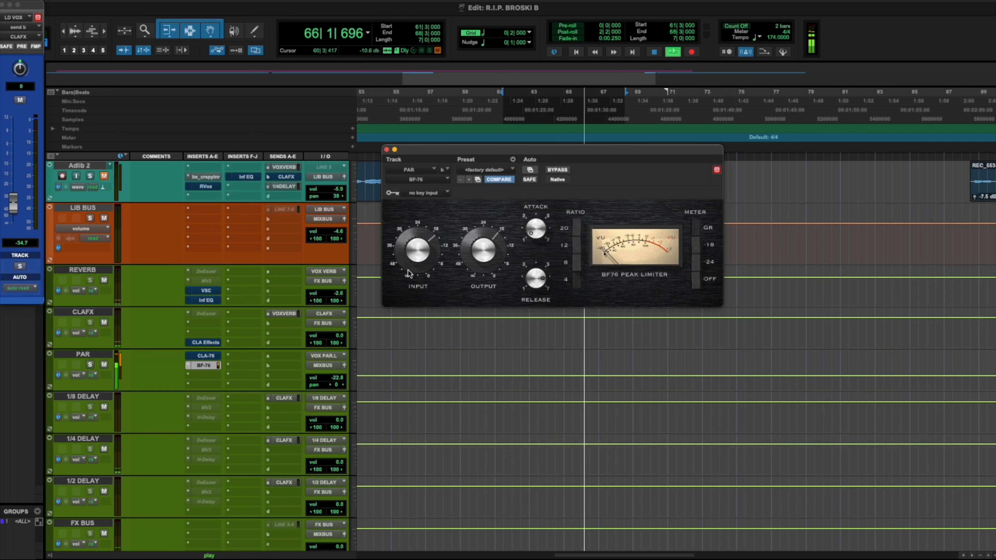
mouse_move(331, 378)
left_mouse_down()
mouse_move(335, 368)
mouse_move(334, 378)
left_mouse_up()
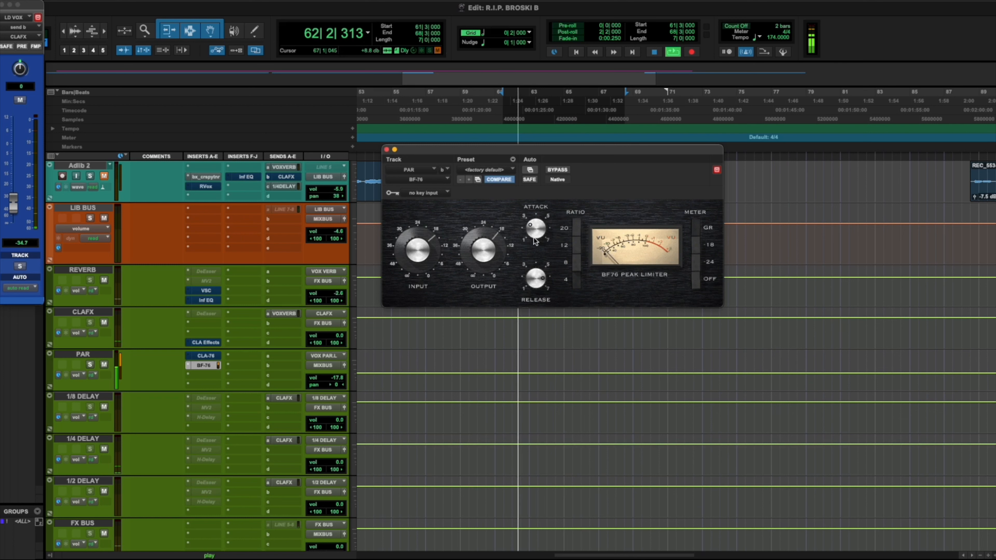
left_click(387, 150)
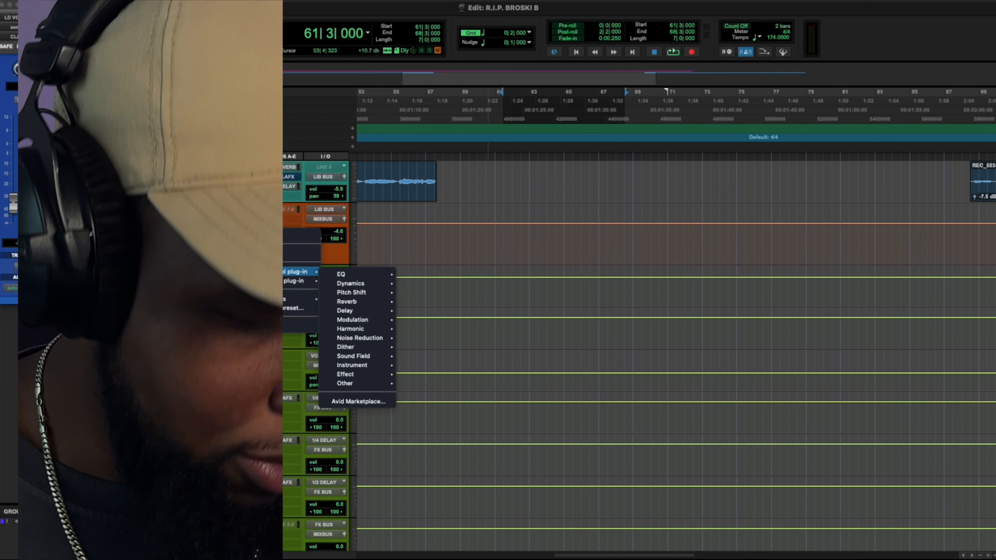
- Insert the stereo D-Verb plug-in in the first F-J insert slot of the REVERB track
type("d")
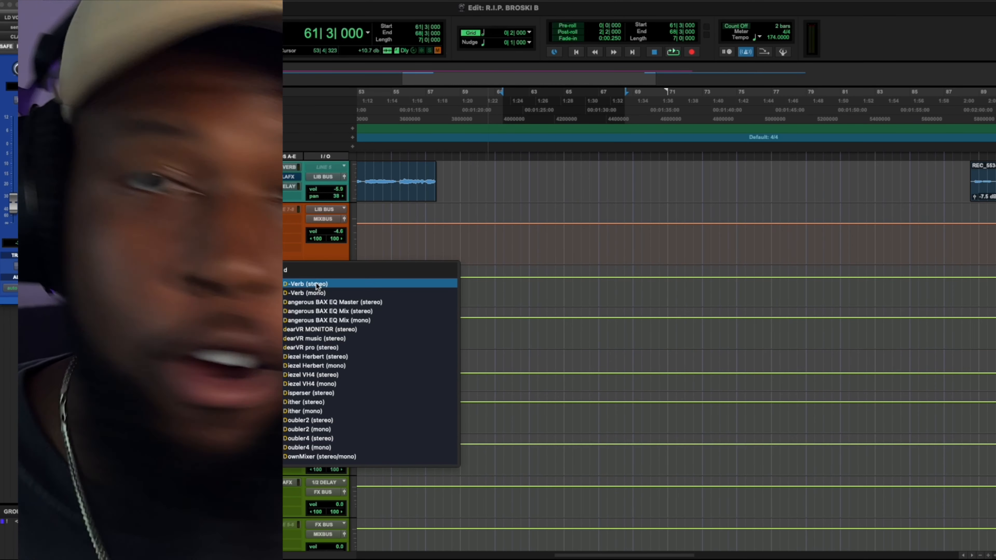
left_click(316, 284)
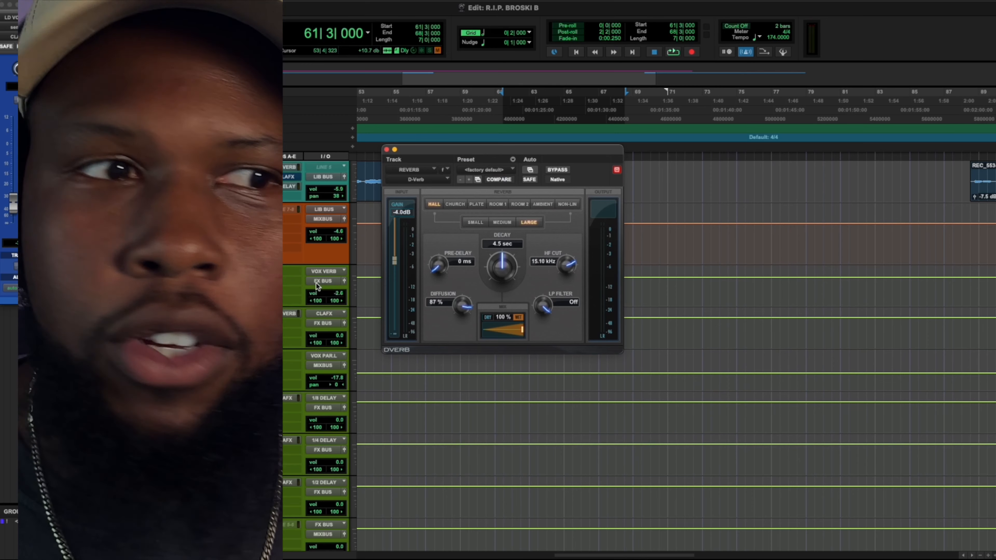
key("space")
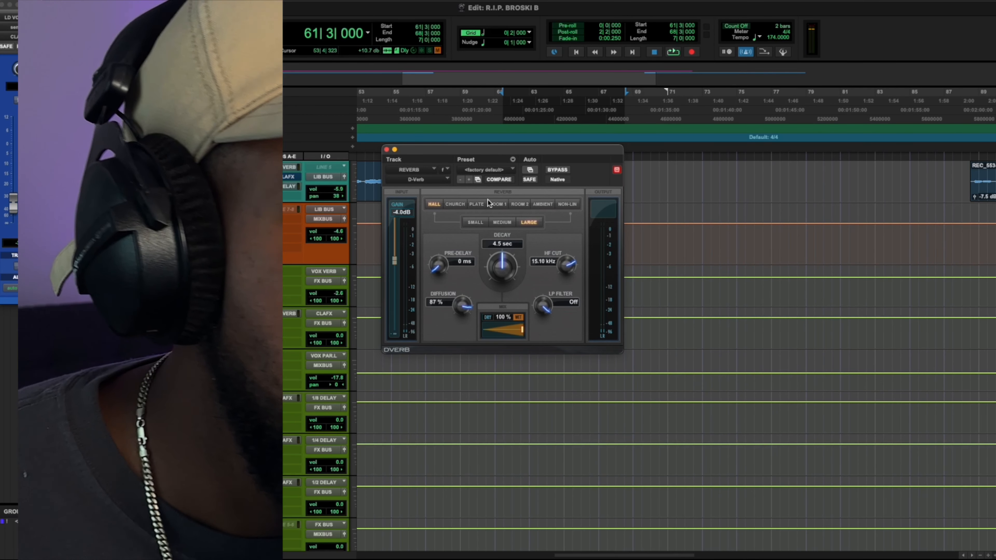
- Switch D-Verb to the Plate algorithm with 7.7 sec decay, 26 ms pre-delay and 55% diffusion, auditioning it in the loop
left_click(476, 204)
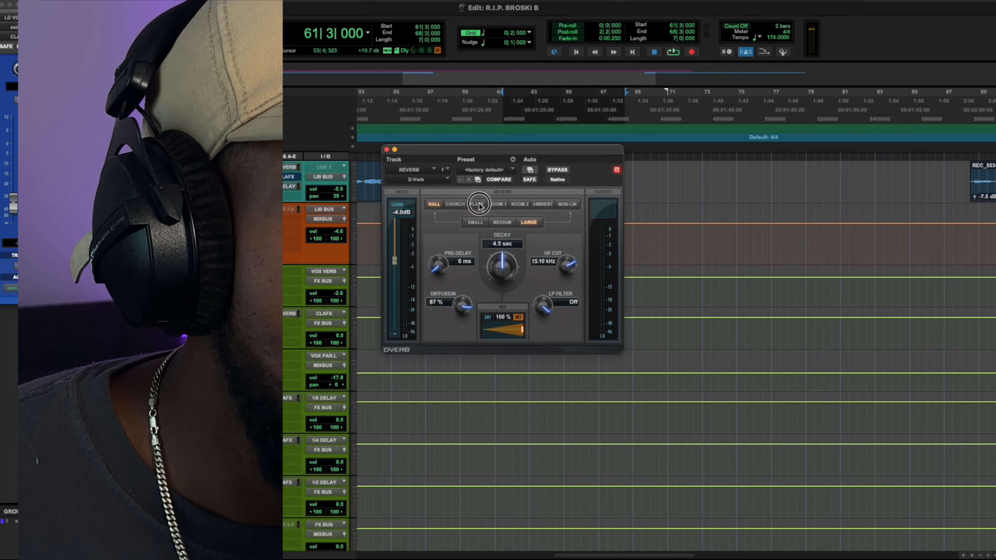
left_click(494, 250)
left_click_drag(494, 250, 495, 256)
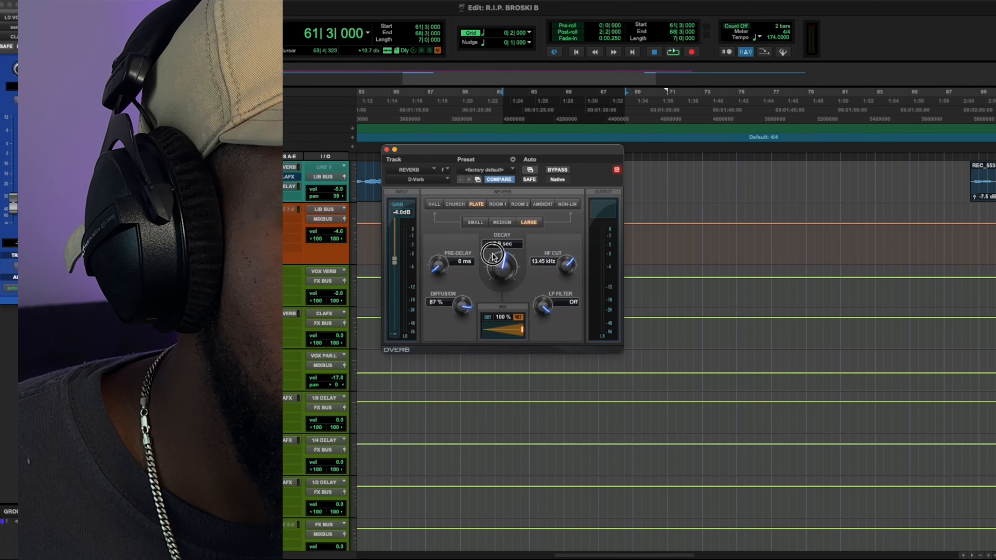
key("space")
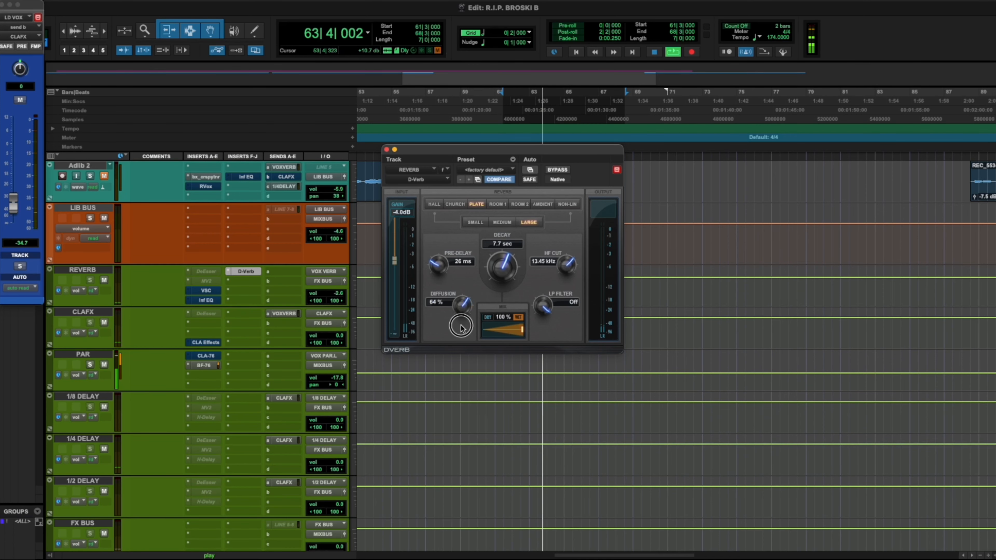
- Set the LD VOX track's VOX VERB send level to -14.0 dB during playback
scroll(279, 260, "up", 10)
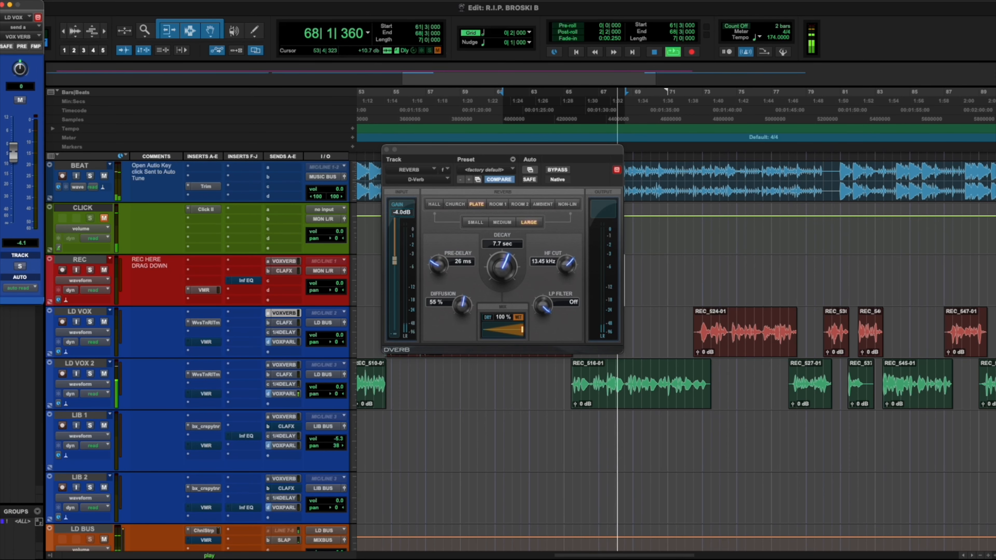
scroll(244, 502, "down", 15)
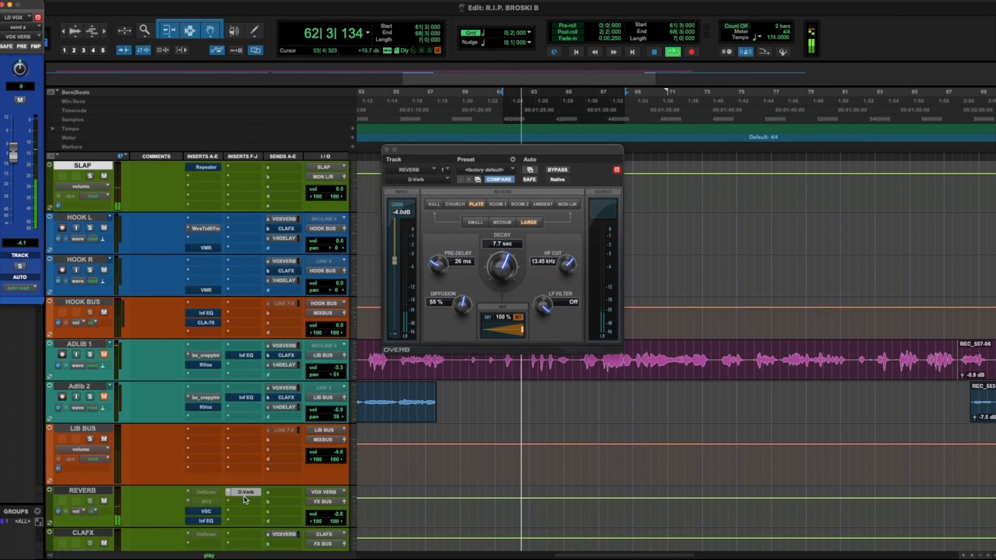
scroll(243, 459, "up", 15)
left_click_drag(13, 159, 10, 192)
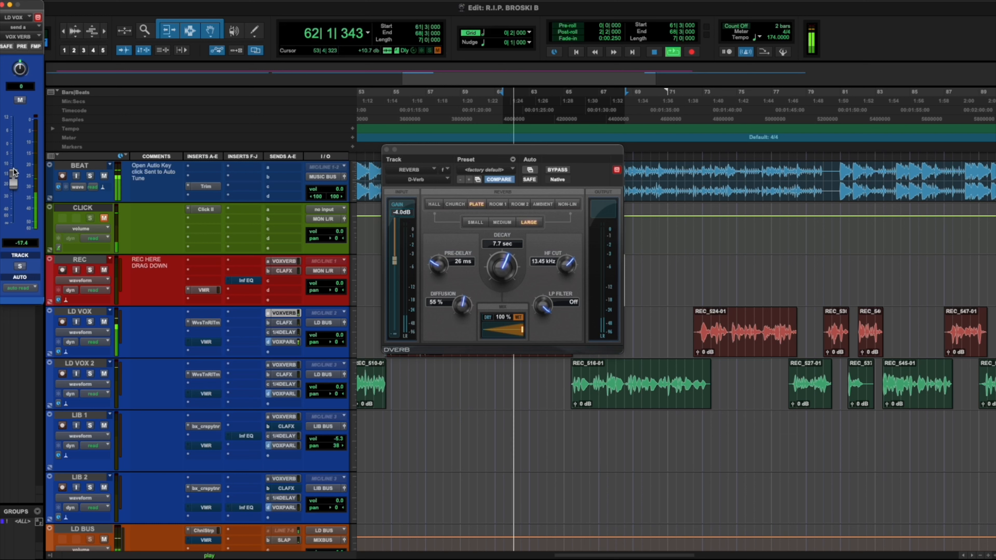
left_click_drag(13, 186, 13, 179)
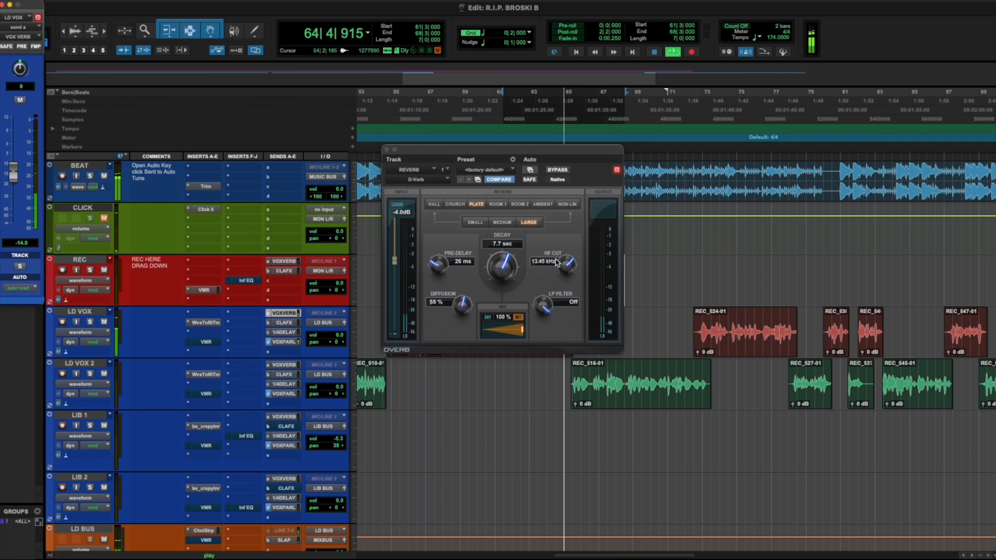
- Copy the LD VOX track's VOXVERB send to the LD VOX 2 track and close the D-Verb window
left_click_drag(537, 316, 536, 316)
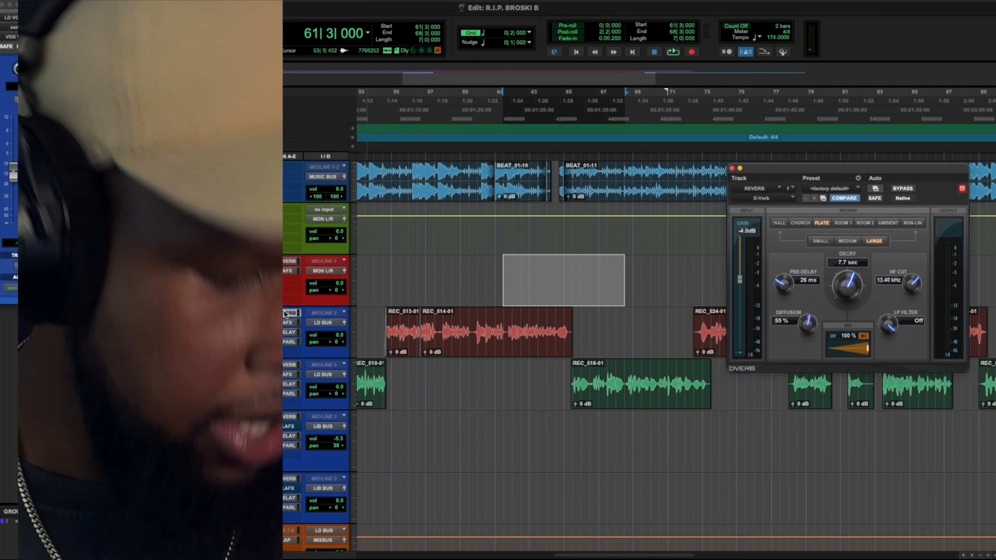
left_click_drag(284, 313, 284, 366)
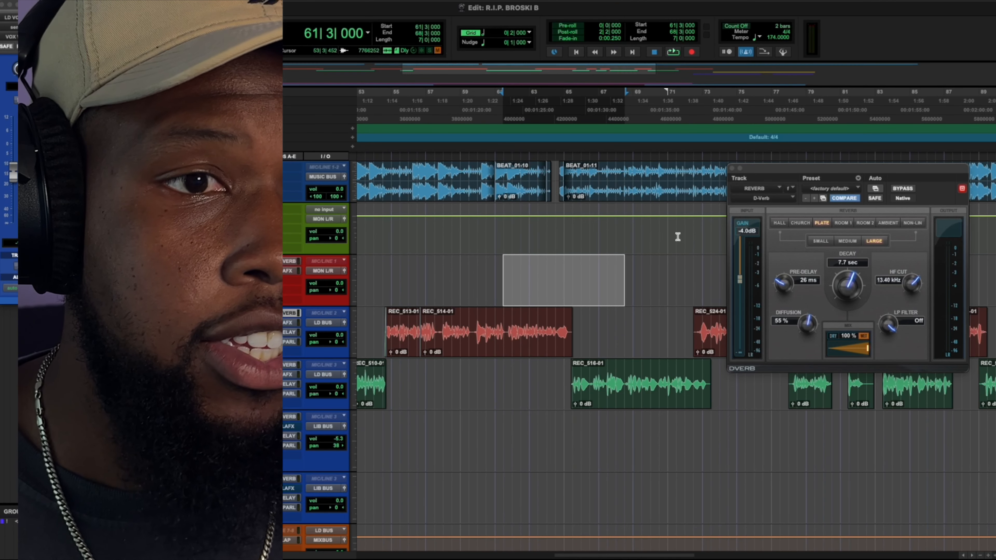
left_click(732, 169)
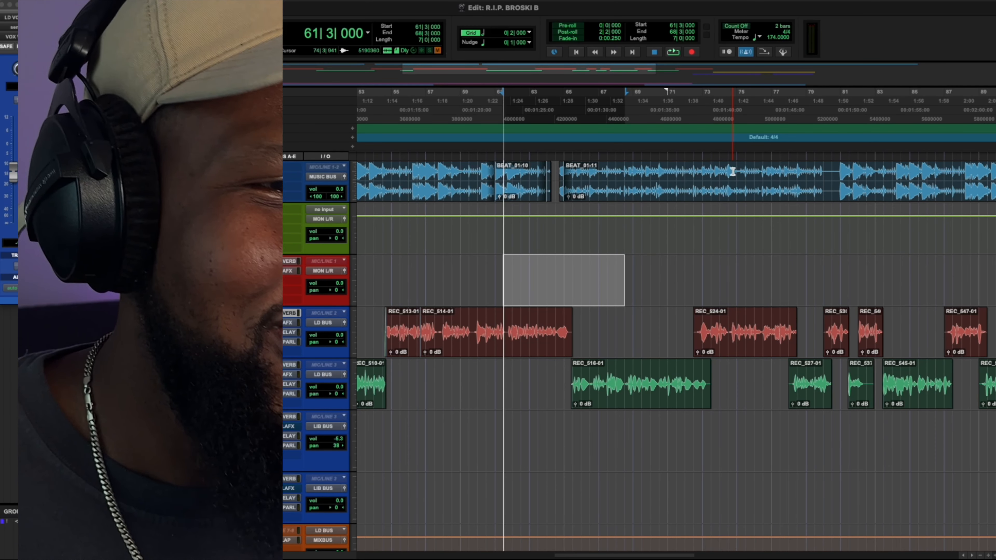
- Play the loop and lower the REVERB track's volume to about -4.5 dB
key("space")
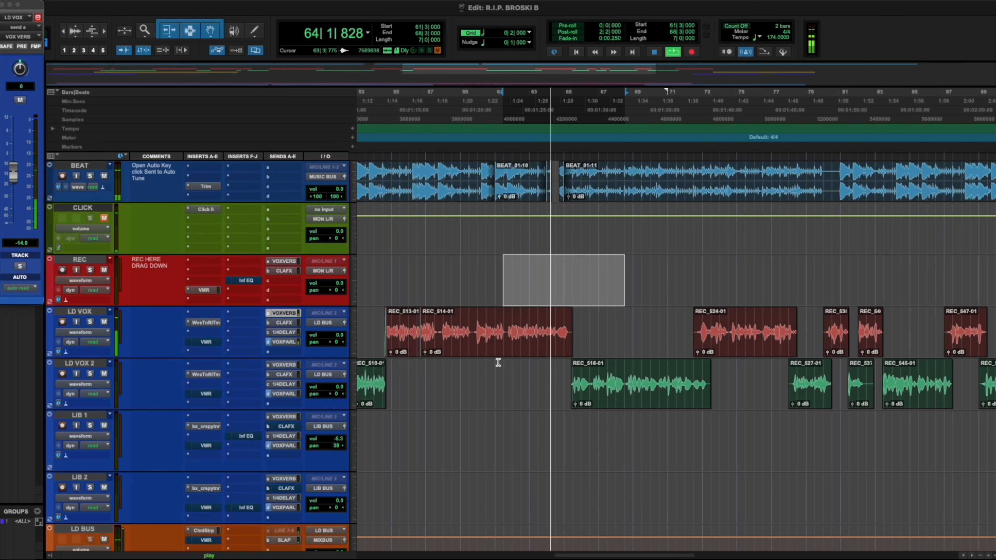
scroll(418, 398, "down", 10)
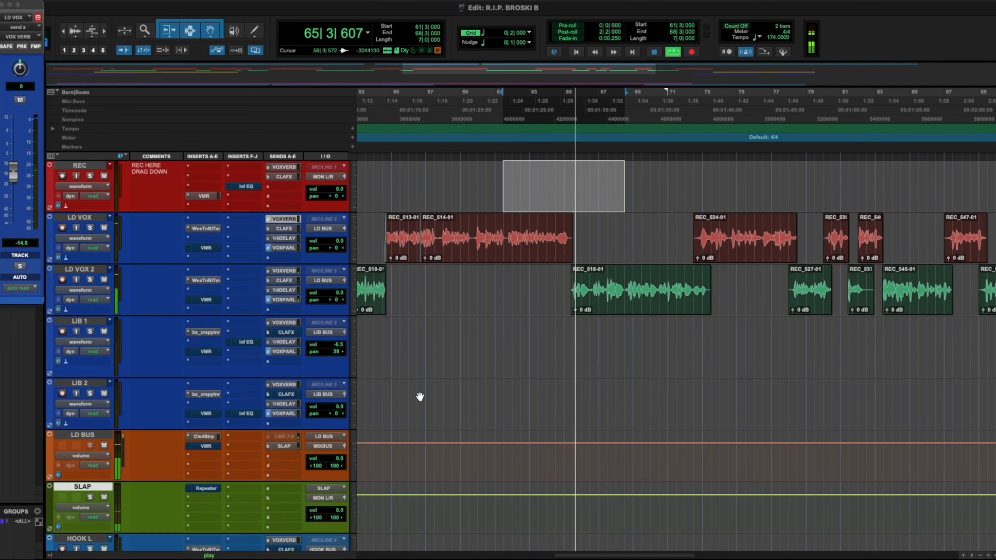
scroll(295, 427, "down", 4)
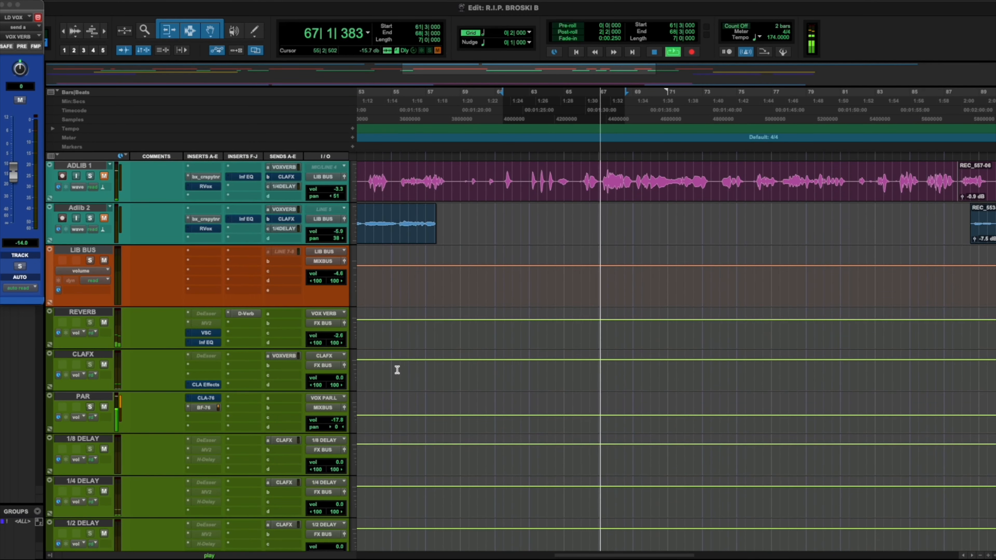
left_click(337, 335)
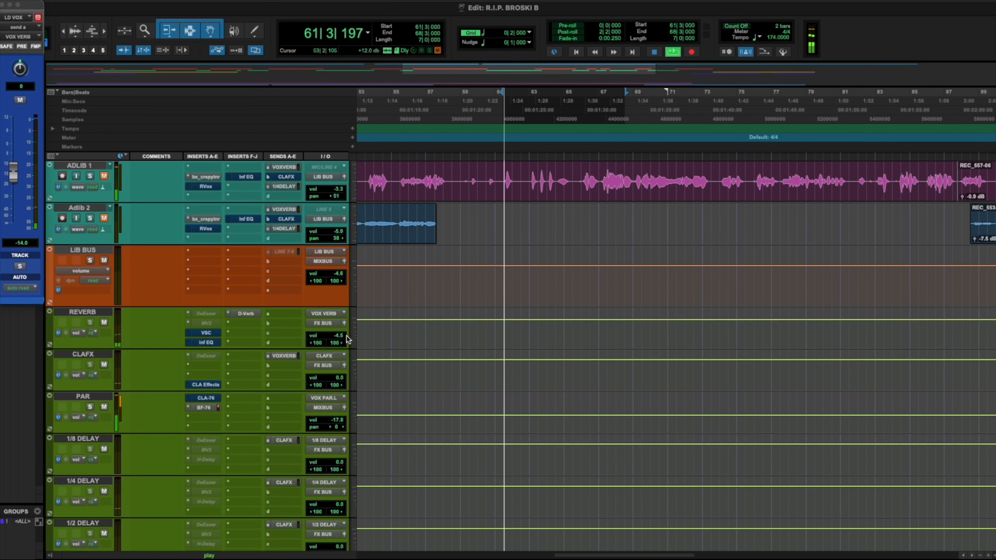
- Insert the stereo EQ3 7-Band plug-in in the first F-J insert slot of the LD BUS track
scroll(474, 292, "up", 14)
scroll(472, 300, "down", 2)
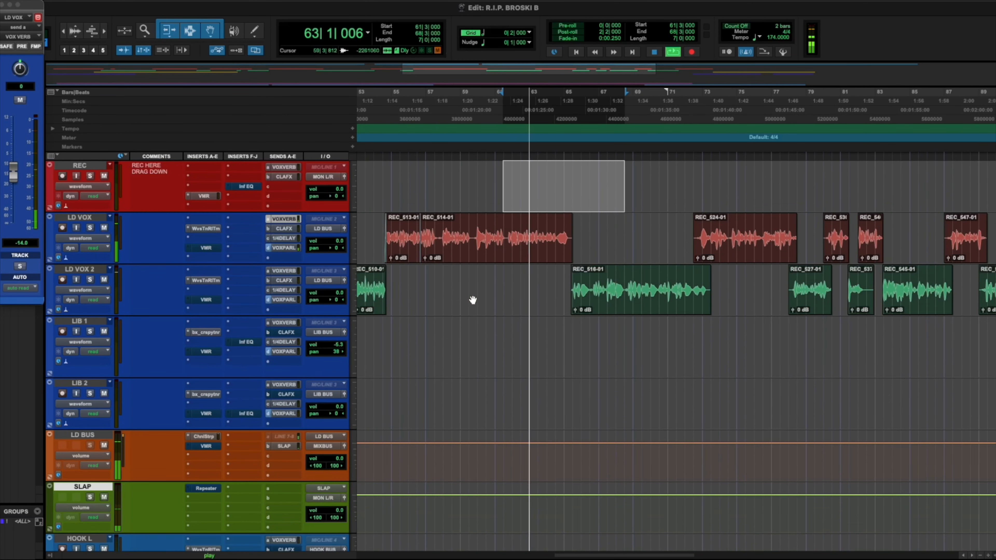
left_click(236, 442)
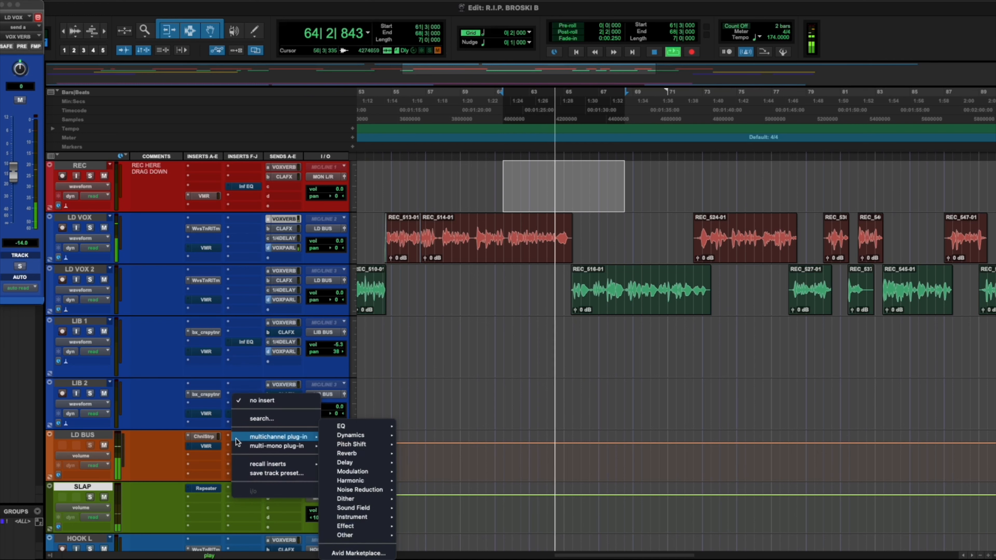
type("eq")
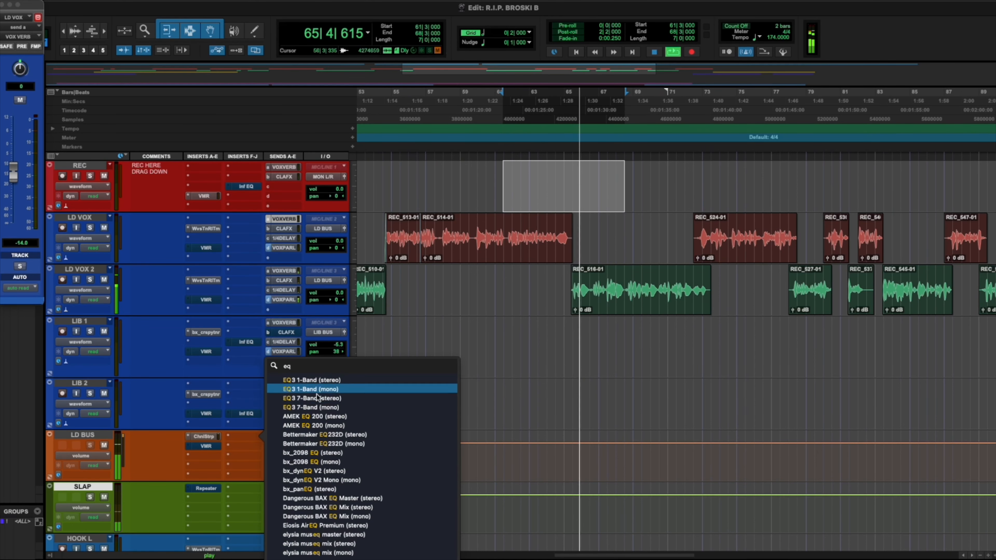
left_click(316, 398)
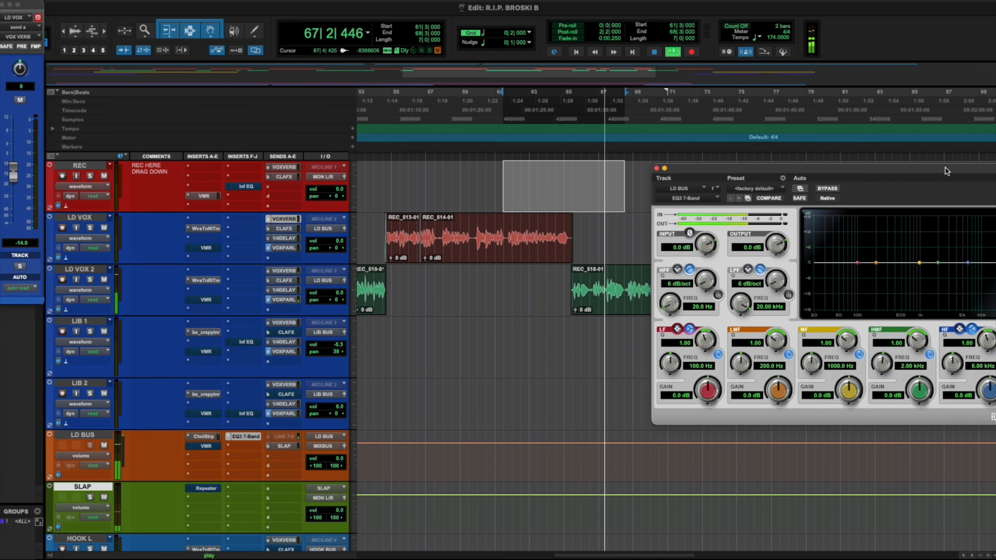
left_click_drag(945, 169, 755, 164)
- Boost the EQ3 high-frequency shelf by 3.2 dB at 12.43 kHz and audition it in the loop
key("space")
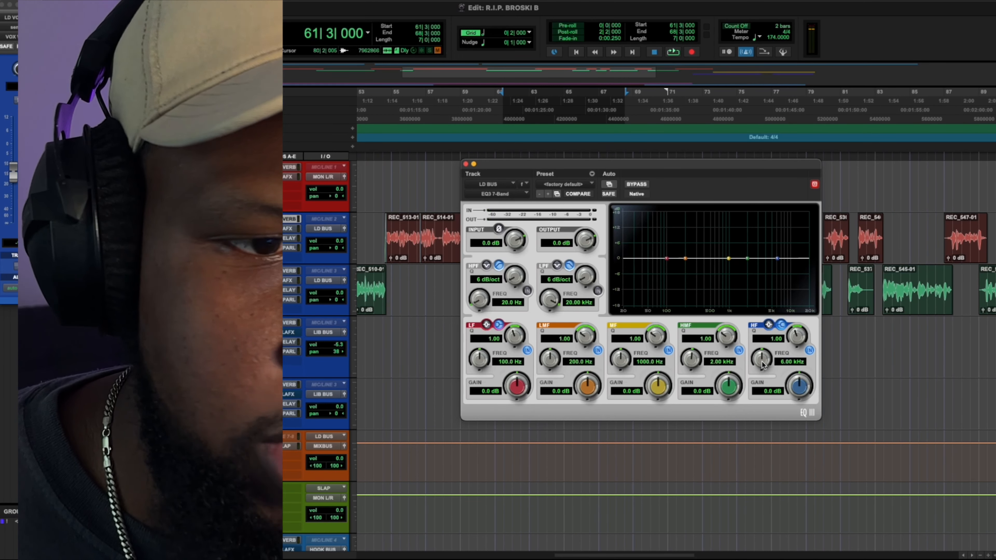
left_click_drag(761, 358, 765, 332)
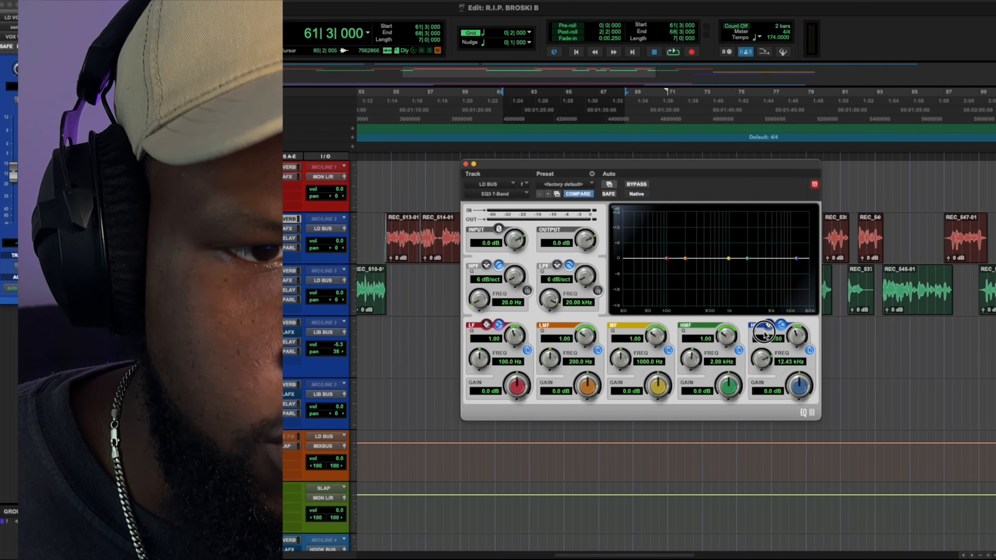
left_click_drag(801, 383, 802, 368)
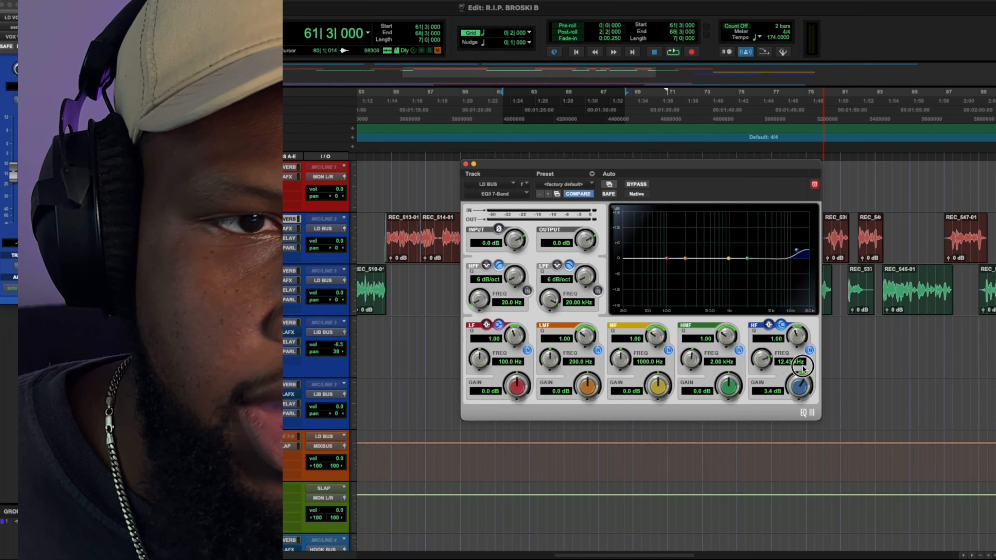
key("space")
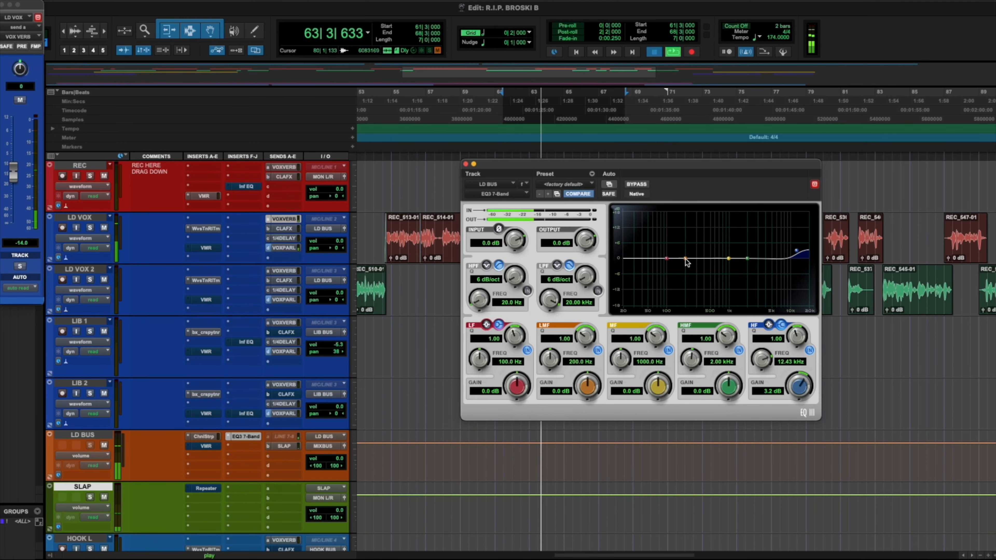
key("space")
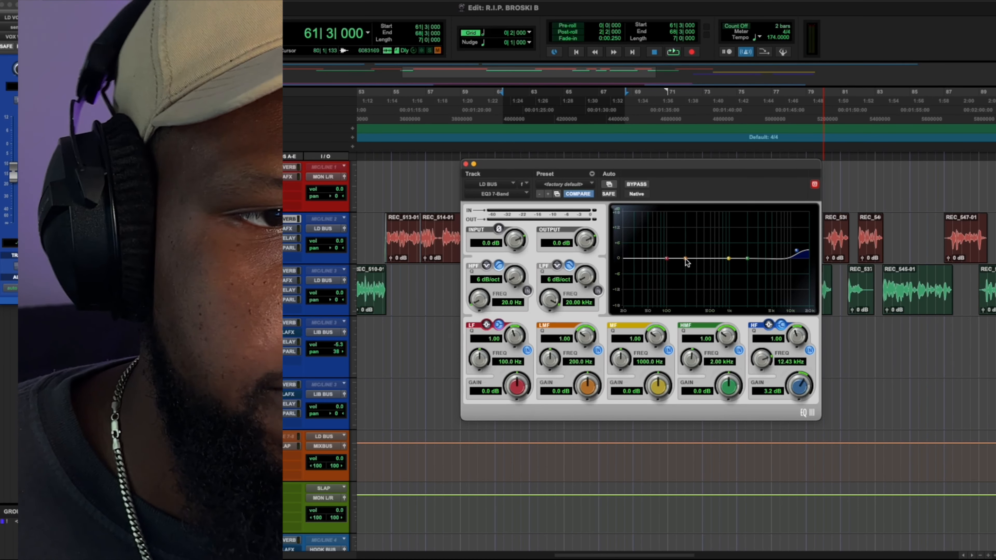
- Sweep a low-mid EQ3 boost during playback, then cut that band by 2.2 dB at 385 Hz with a Q of 2.37
key("space")
left_click_drag(686, 262, 703, 231)
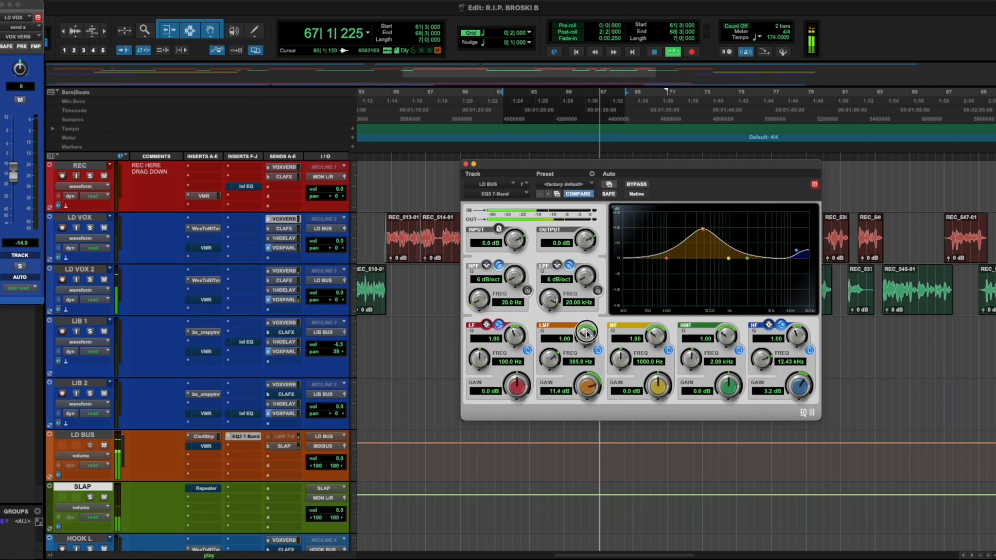
left_click_drag(587, 333, 589, 325)
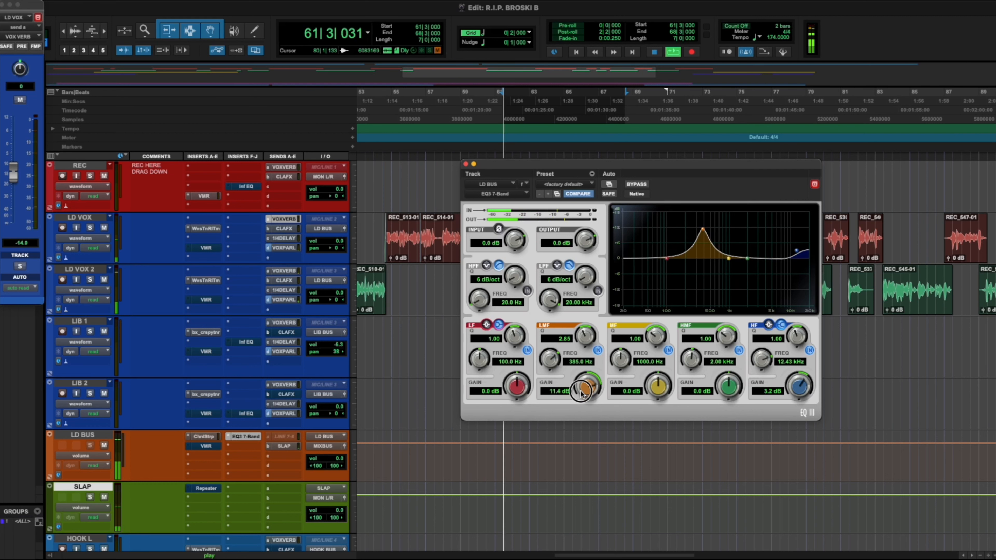
left_click_drag(581, 394, 580, 426)
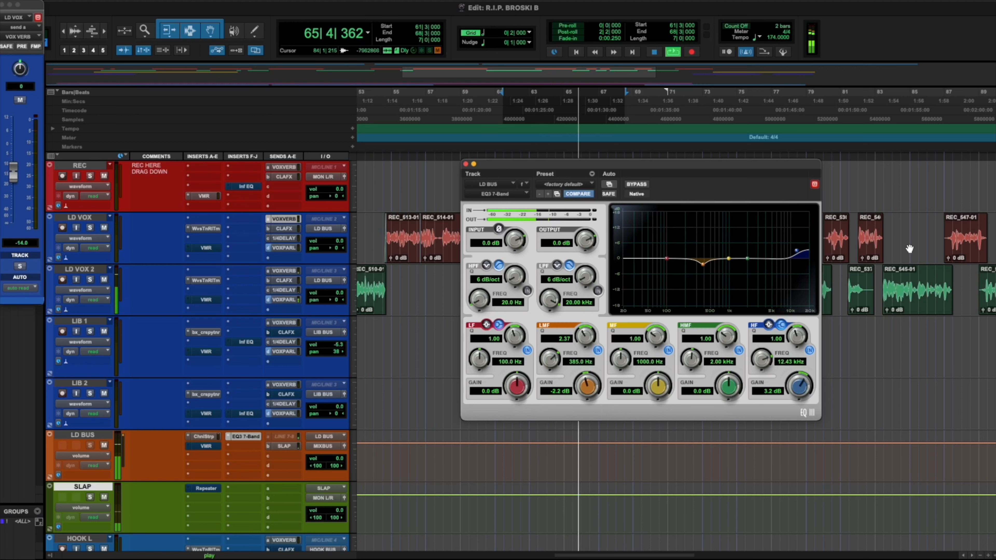
- Boost the EQ3 high-mid band by about 1.5 dB around 1.74 kHz
mouse_move(745, 259)
left_mouse_down()
mouse_move(746, 244)
mouse_move(744, 256)
left_mouse_up()
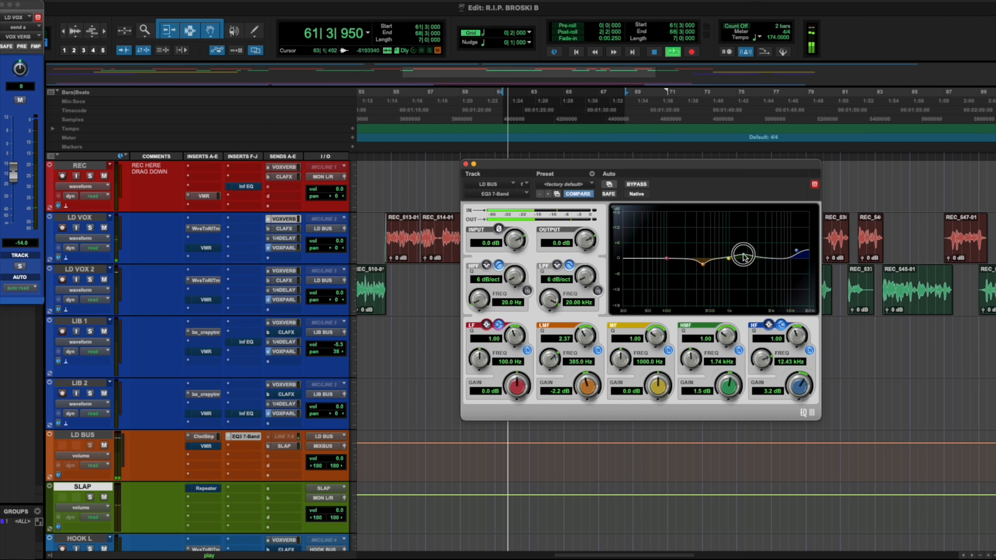